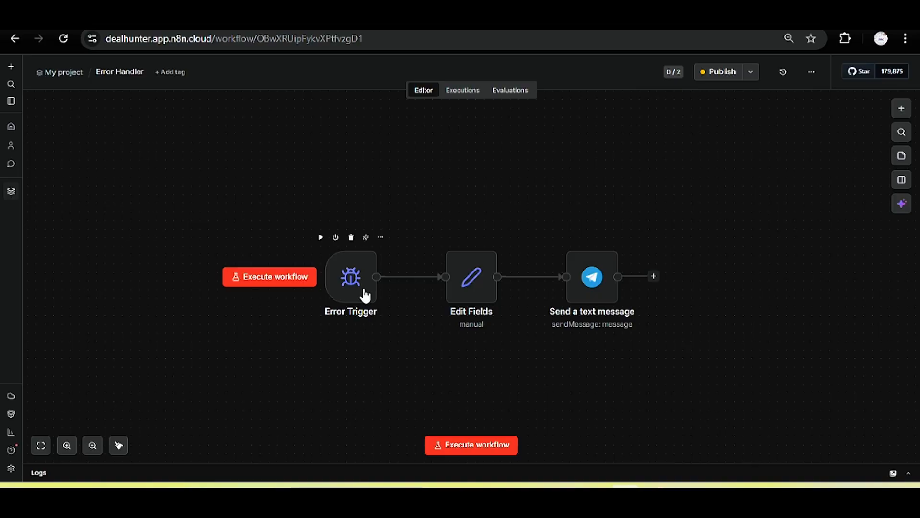
Step: Fetch a test event in the Error Trigger node and examine the workflow name in its output
{"action": "double_click", "coordinate": [358, 289]}
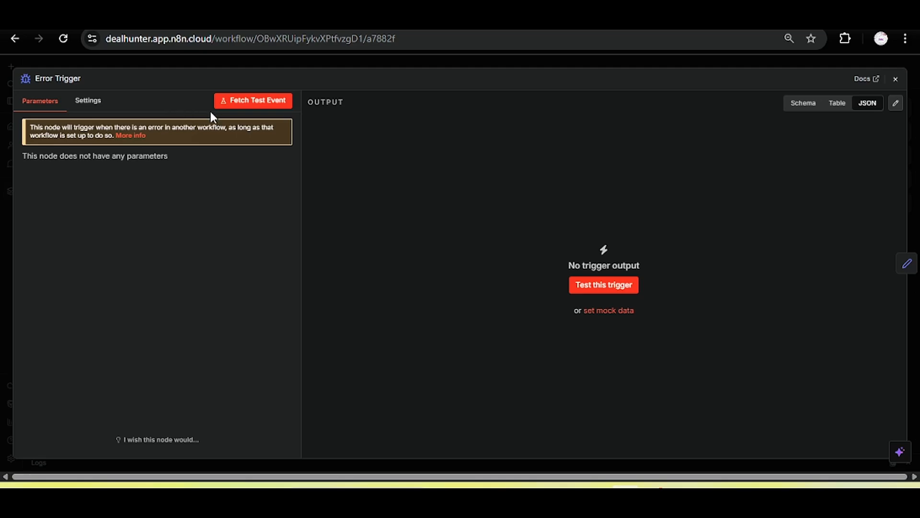
{"action": "left_click", "coordinate": [236, 104]}
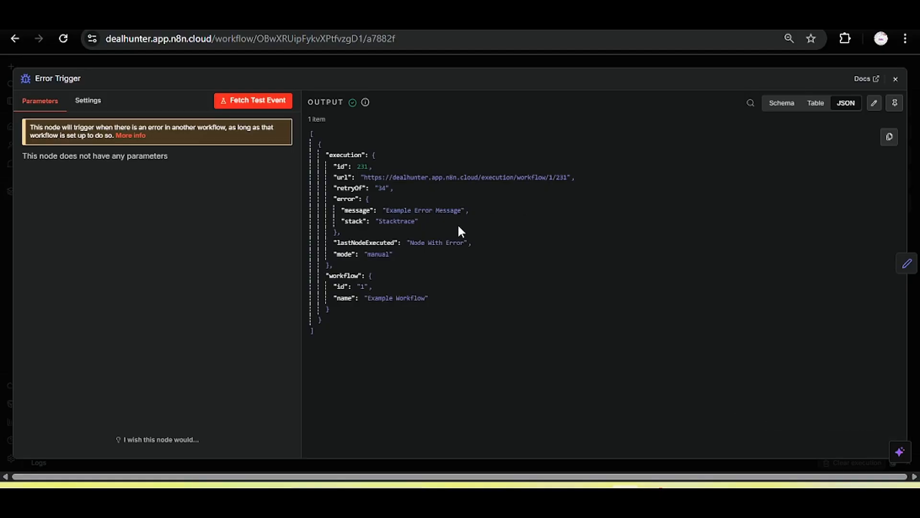
{"action": "left_click_drag", "start_coordinate": [368, 298], "coordinate": [434, 299]}
{"action": "left_click", "coordinate": [446, 298]}
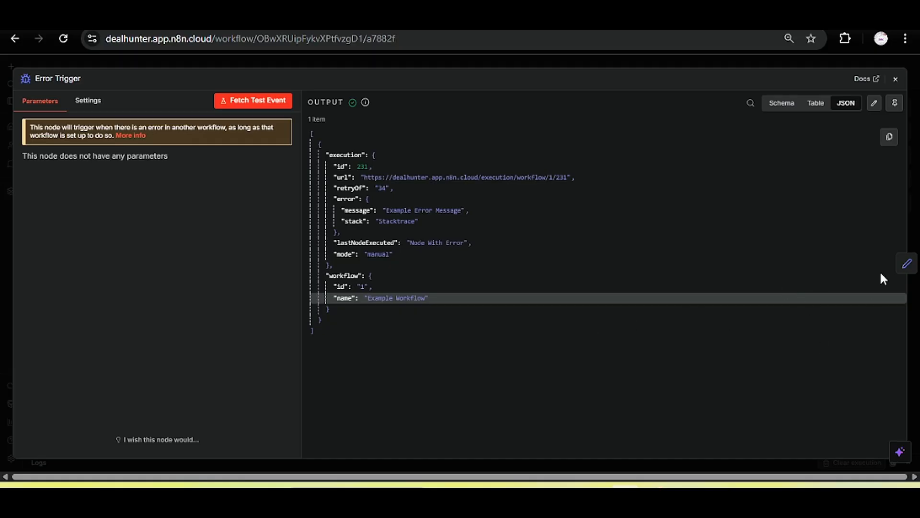
Step: Review the error message, workflow name and execution URL mappings in the Edit Fields node, then close it
{"action": "left_click", "coordinate": [905, 263]}
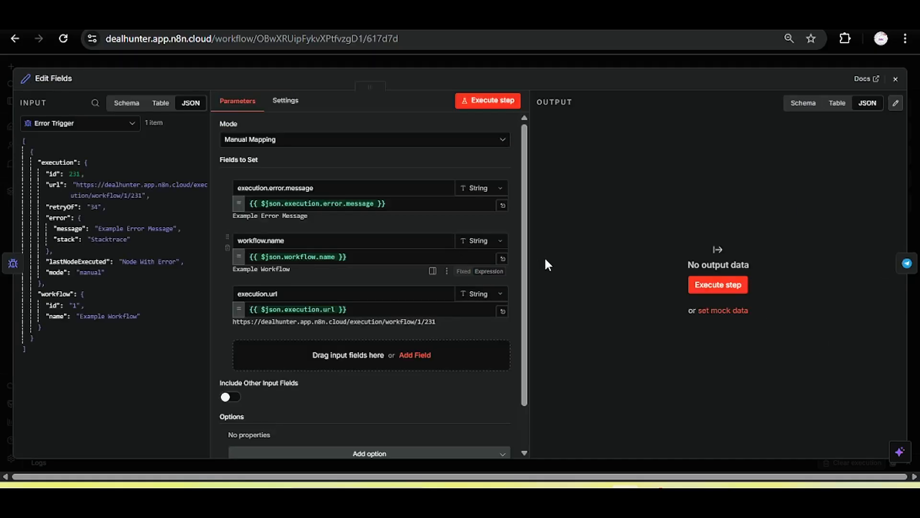
{"action": "left_click_drag", "start_coordinate": [527, 188], "coordinate": [527, 226]}
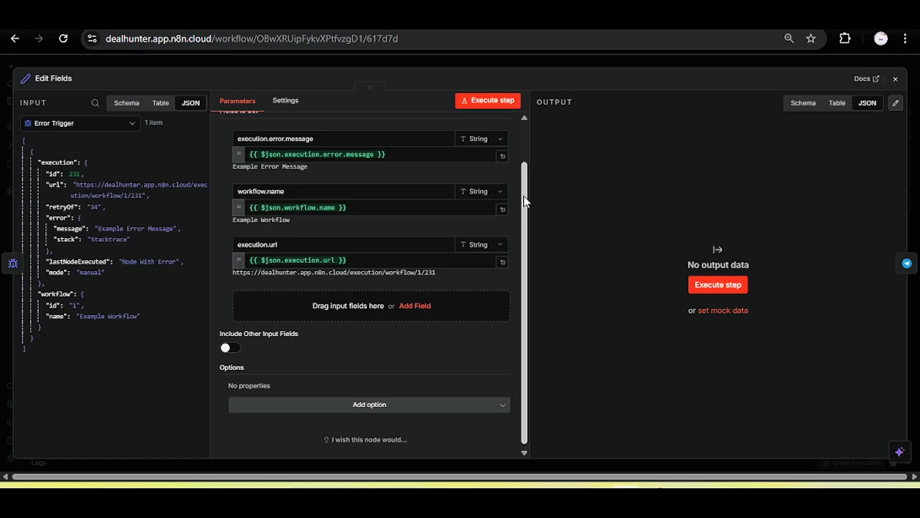
{"action": "left_click_drag", "start_coordinate": [524, 195], "coordinate": [528, 165]}
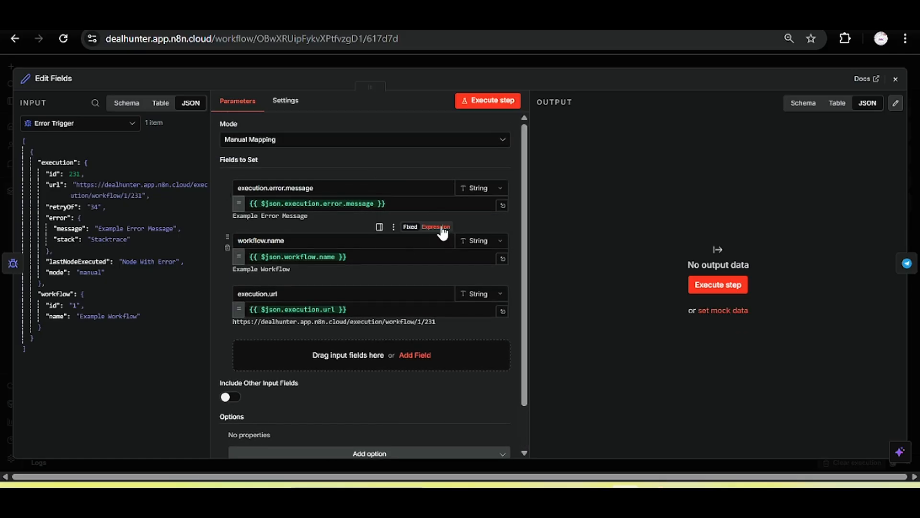
{"action": "left_click", "coordinate": [303, 189]}
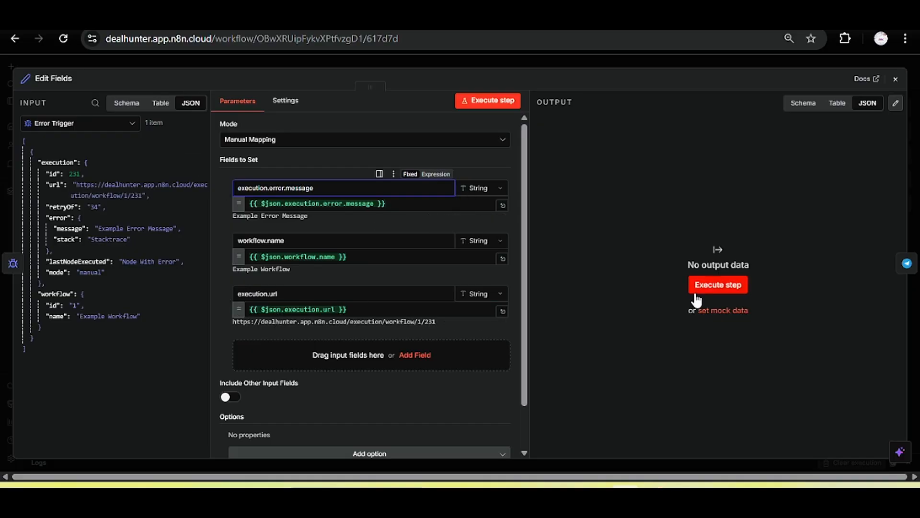
{"action": "left_click", "coordinate": [911, 292]}
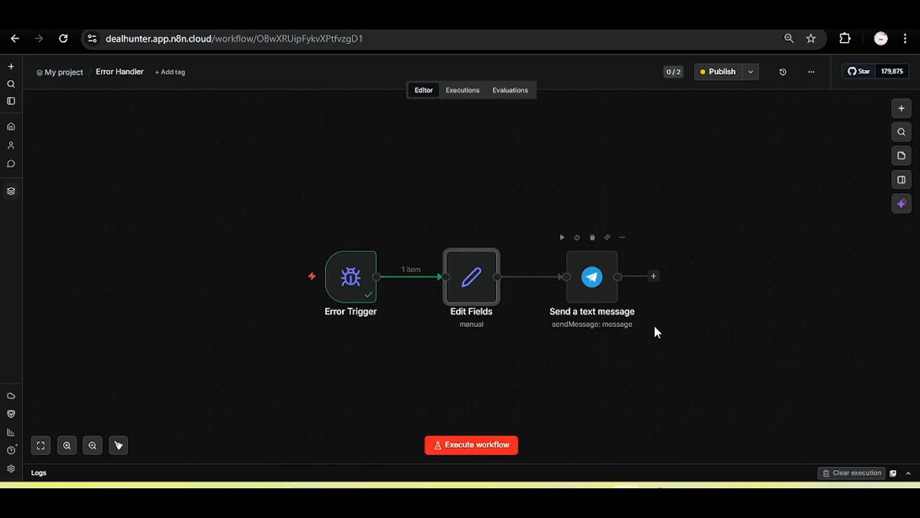
Step: Execute the Send a text message node and check the delivered error alert in the Telegram bot chat
{"action": "double_click", "coordinate": [597, 295]}
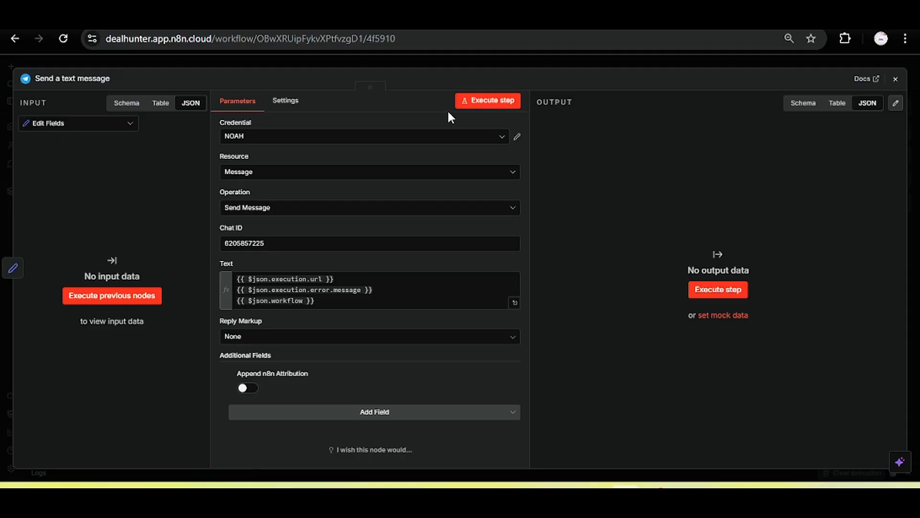
{"action": "left_click", "coordinate": [469, 103]}
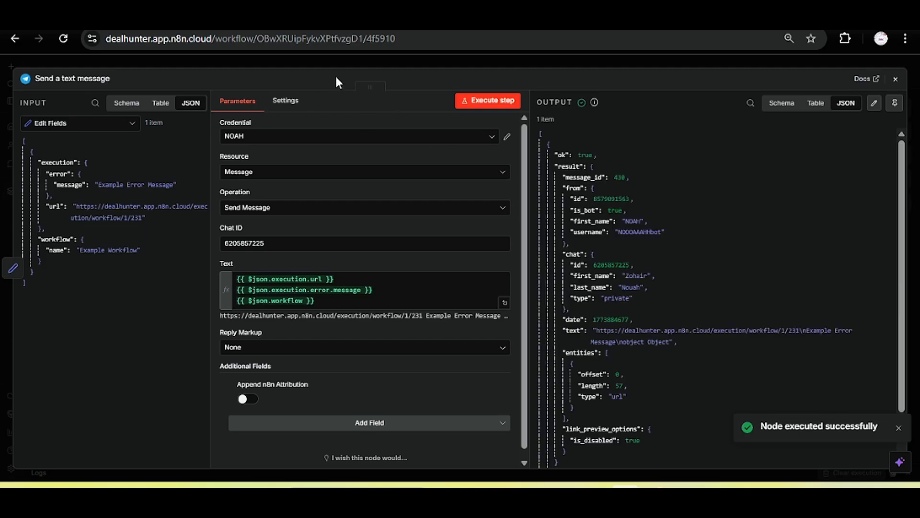
{"action": "left_click", "coordinate": [226, 20]}
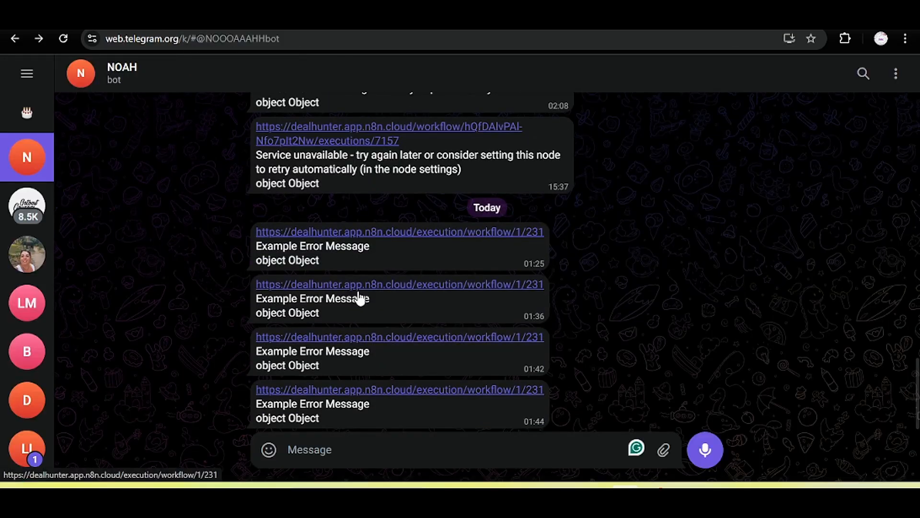
{"action": "double_click", "coordinate": [417, 425]}
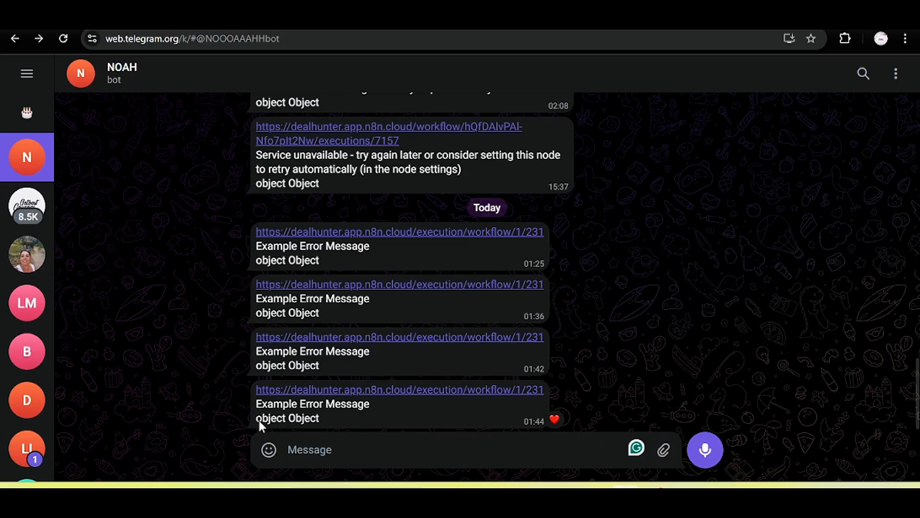
{"action": "left_click_drag", "start_coordinate": [258, 418], "coordinate": [320, 424]}
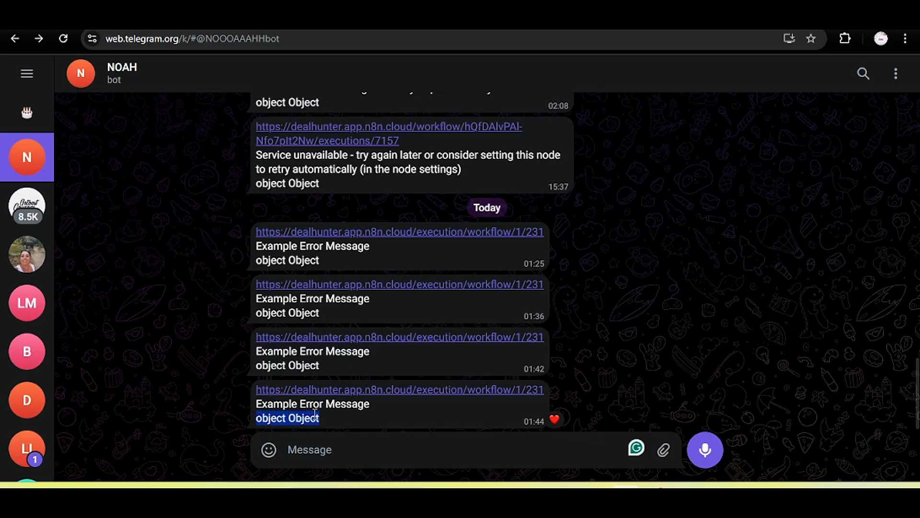
{"action": "left_click_drag", "start_coordinate": [256, 404], "coordinate": [324, 409]}
{"action": "left_click", "coordinate": [338, 408]}
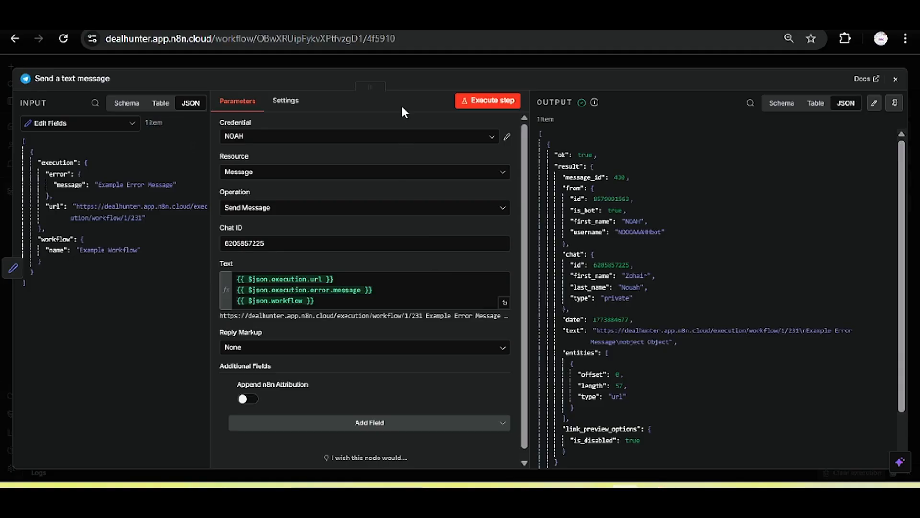
{"action": "left_click", "coordinate": [390, 65]}
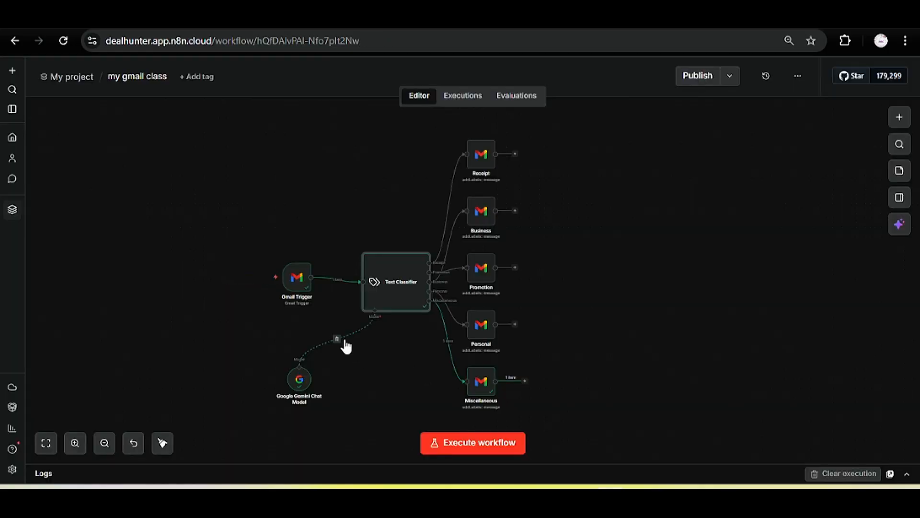
Step: Disconnect the Google Gemini Chat Model from the Text Classifier in my gmail class and execute the workflow to provoke an error
{"action": "left_click", "coordinate": [339, 340]}
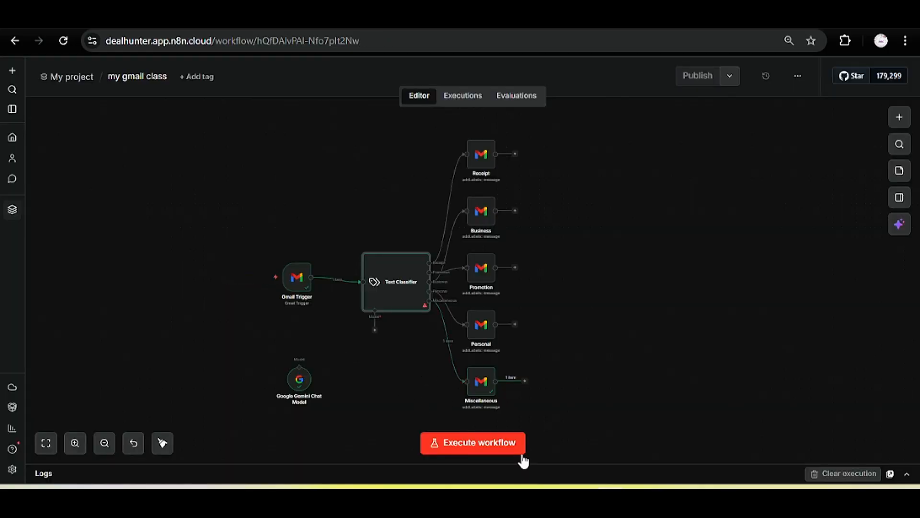
{"action": "left_click", "coordinate": [510, 441]}
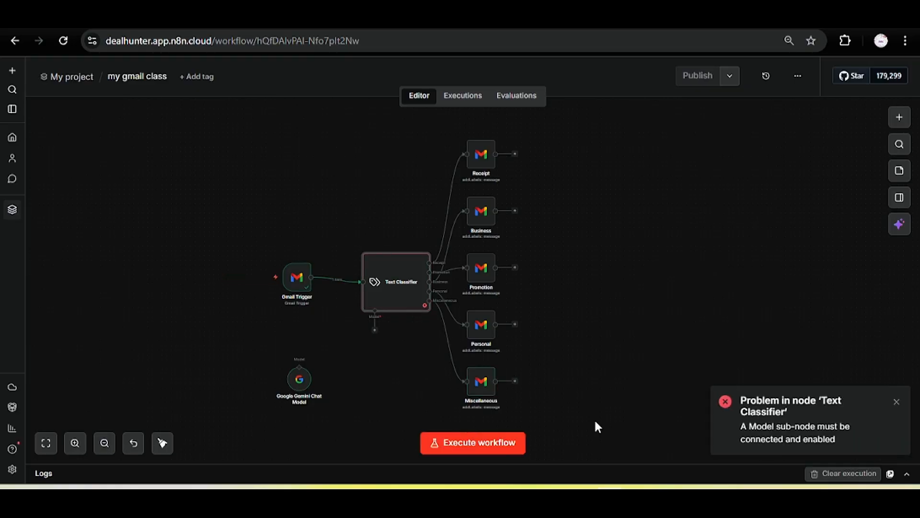
{"action": "left_click_drag", "start_coordinate": [838, 444], "coordinate": [743, 406]}
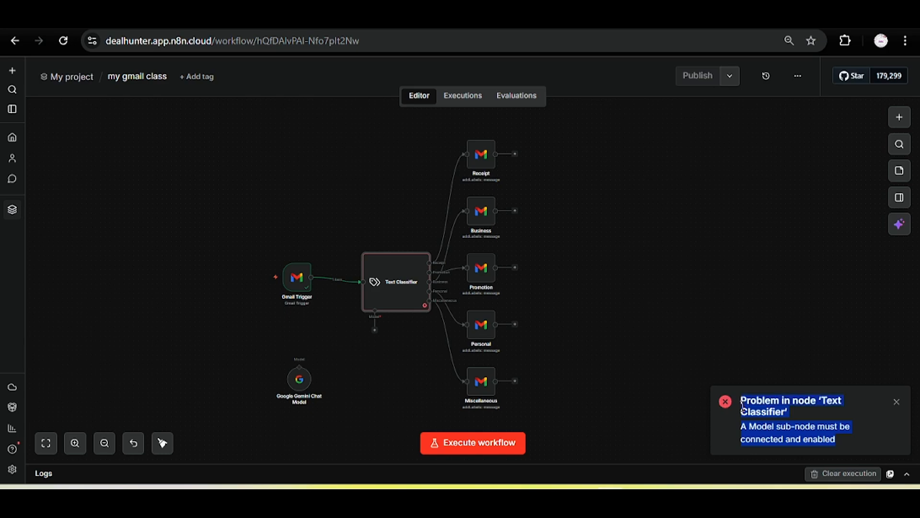
{"action": "left_click", "coordinate": [742, 406]}
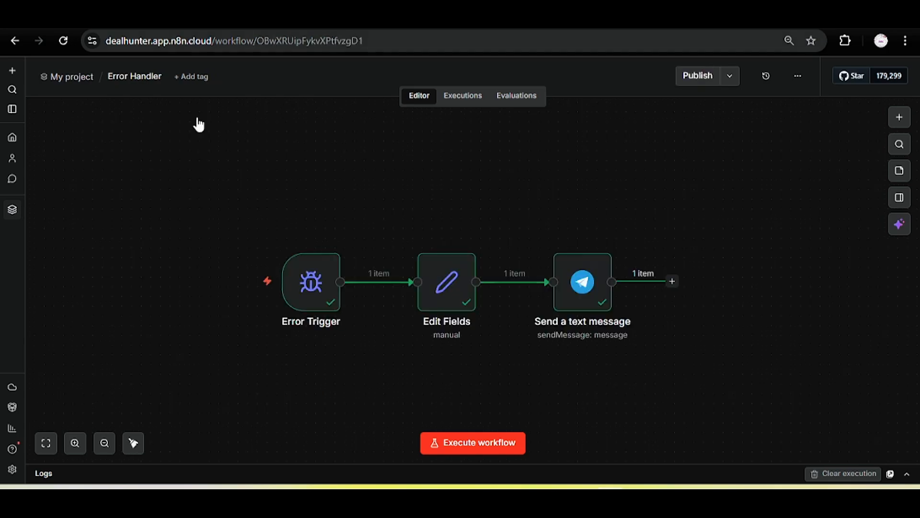
Step: Execute the Error Handler workflow and inspect the output of its Send a text message node
{"action": "left_click", "coordinate": [494, 445]}
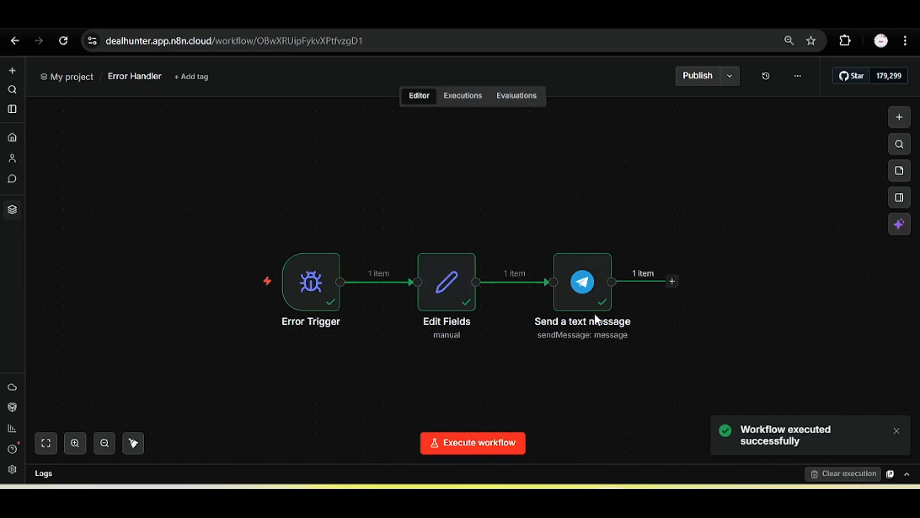
{"action": "left_click", "coordinate": [593, 298]}
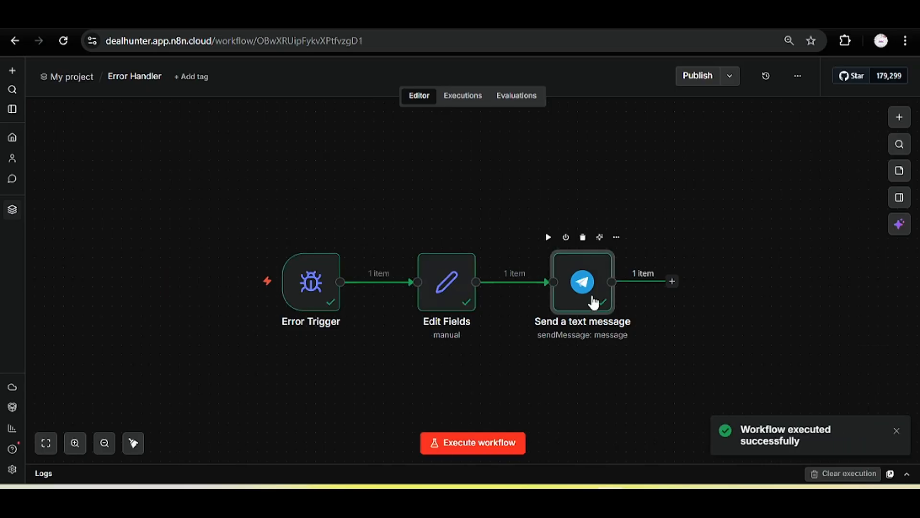
{"action": "double_click", "coordinate": [576, 339]}
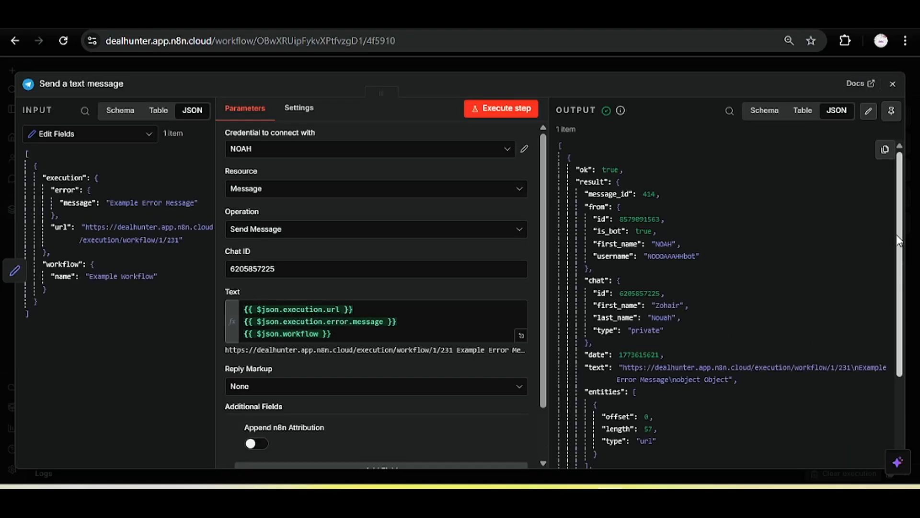
{"action": "scroll", "coordinate": [892, 288], "scroll_direction": "down", "scroll_amount": 3}
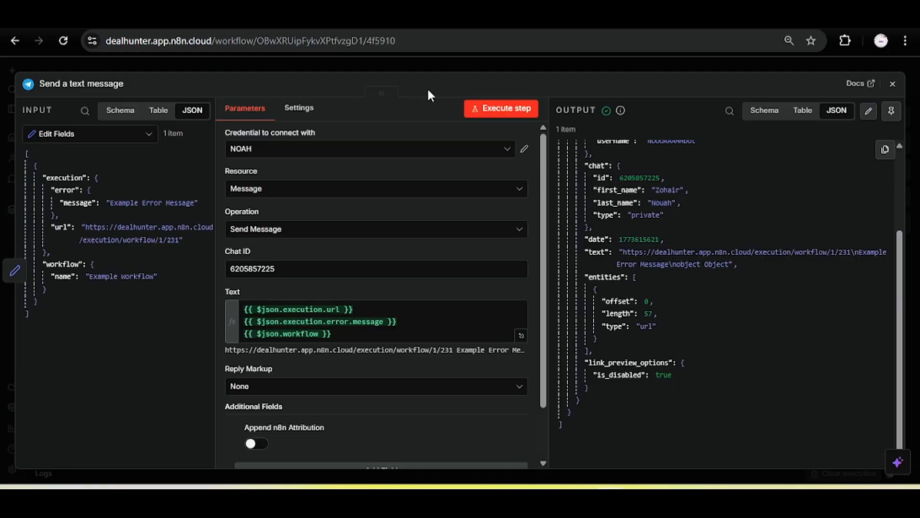
Step: Check the Telegram bot chat for the error alert, then return to the Error Handler workflow and close the node details
{"action": "left_click", "coordinate": [354, 18]}
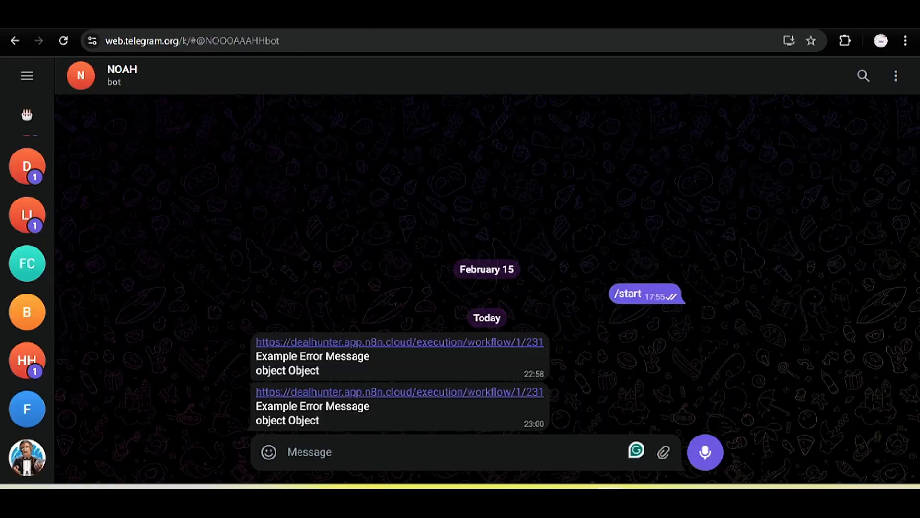
{"action": "left_click", "coordinate": [249, 19]}
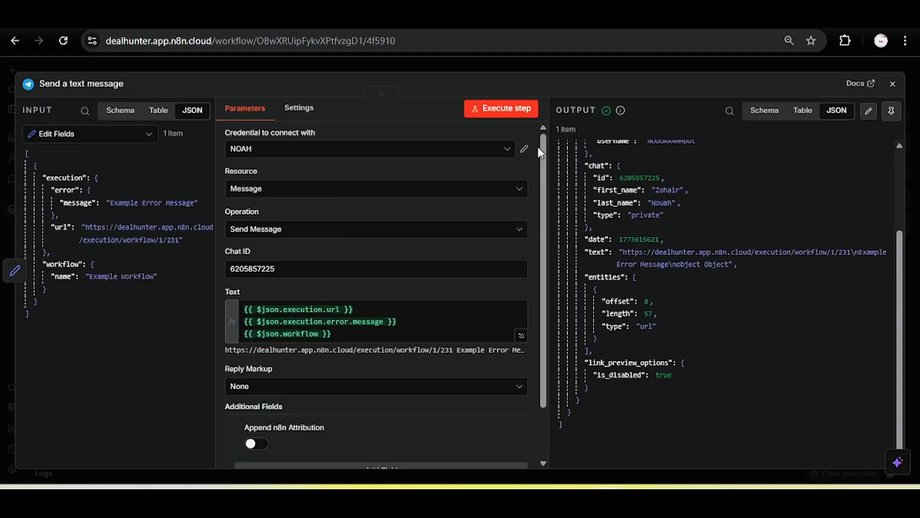
{"action": "left_click", "coordinate": [556, 64]}
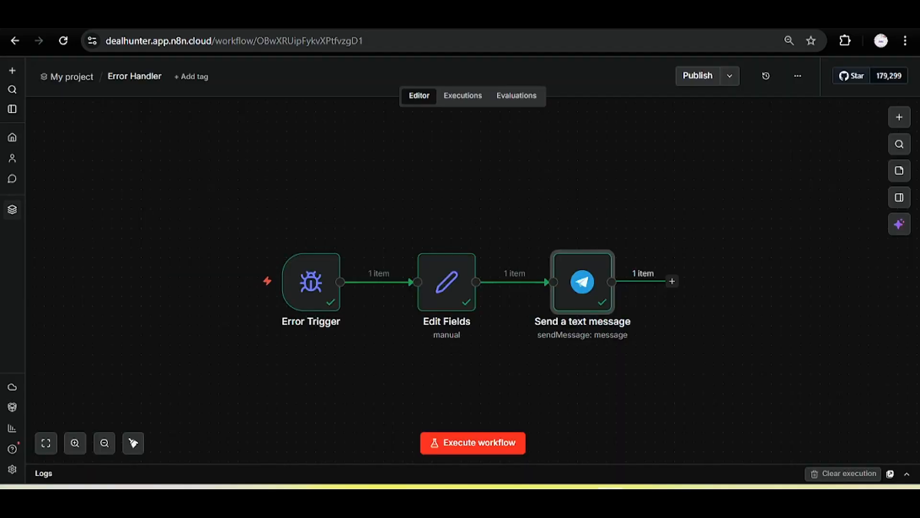
Step: In the workflow settings of my gmail class, set Error Workflow to "- No Workflow -"
{"action": "left_click", "coordinate": [154, 18]}
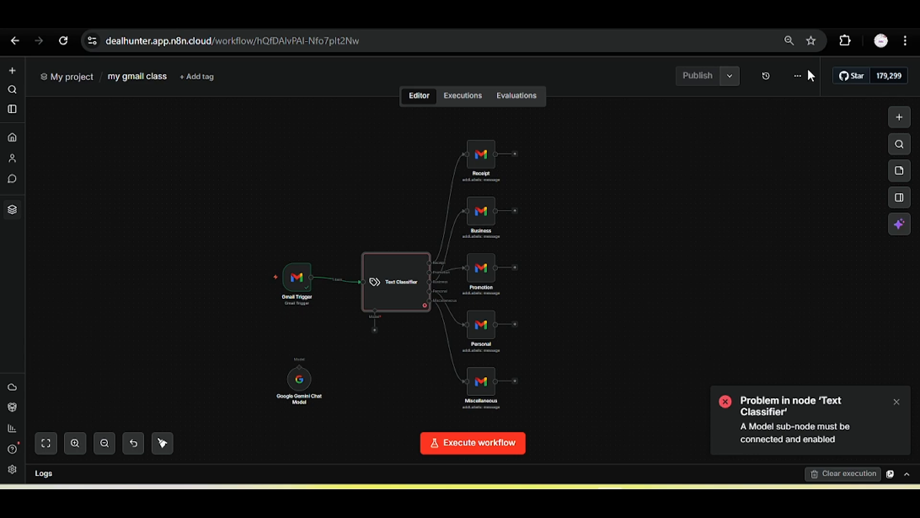
{"action": "left_click", "coordinate": [798, 75]}
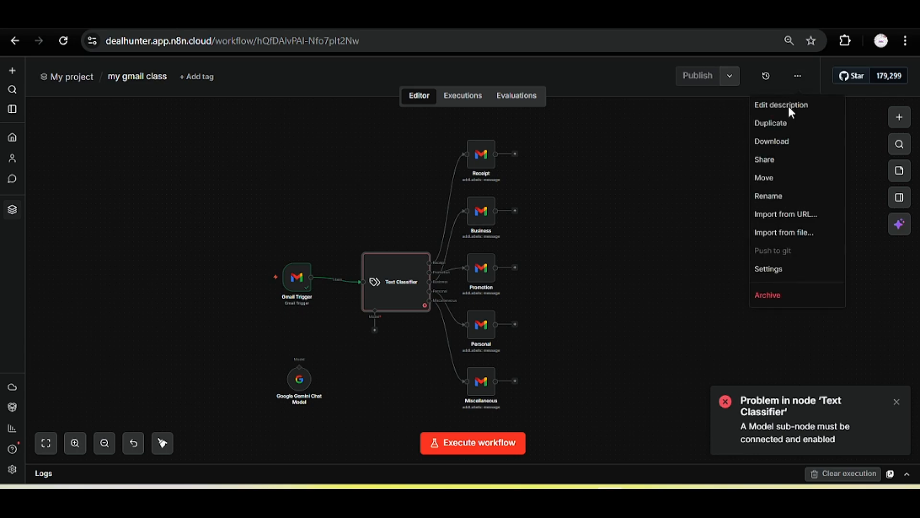
{"action": "left_click", "coordinate": [767, 270]}
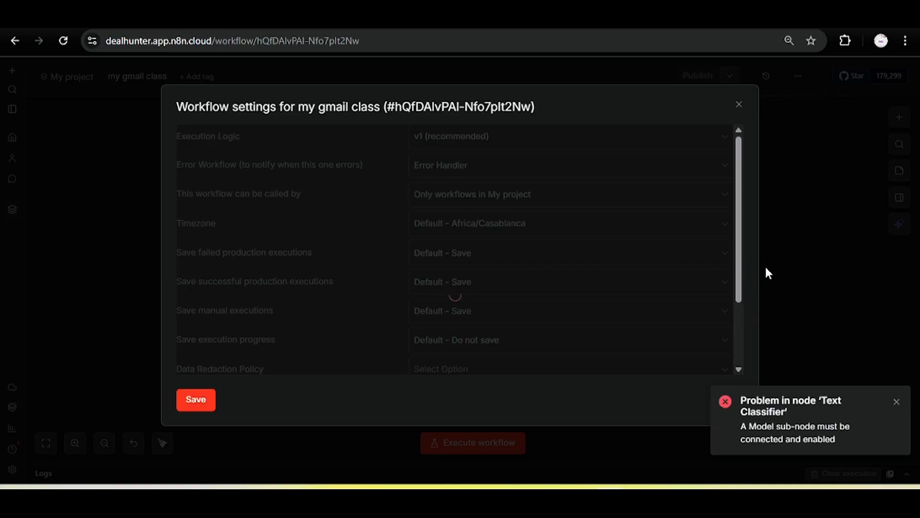
{"action": "left_click", "coordinate": [531, 164]}
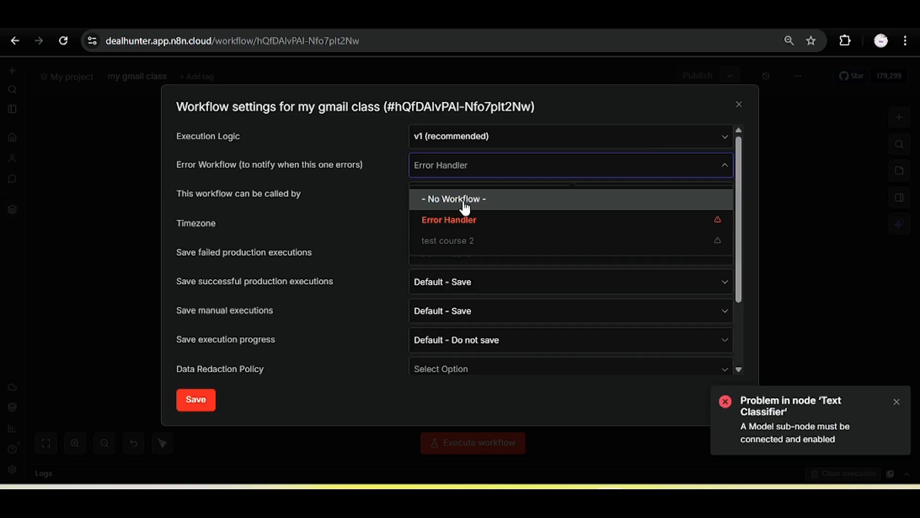
{"action": "left_click", "coordinate": [464, 206]}
{"action": "left_click", "coordinate": [469, 168]}
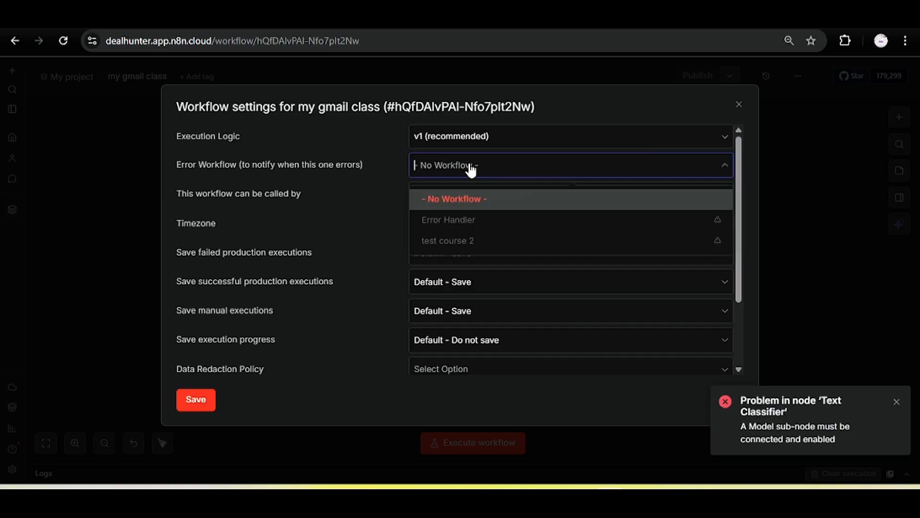
{"action": "left_click", "coordinate": [470, 175]}
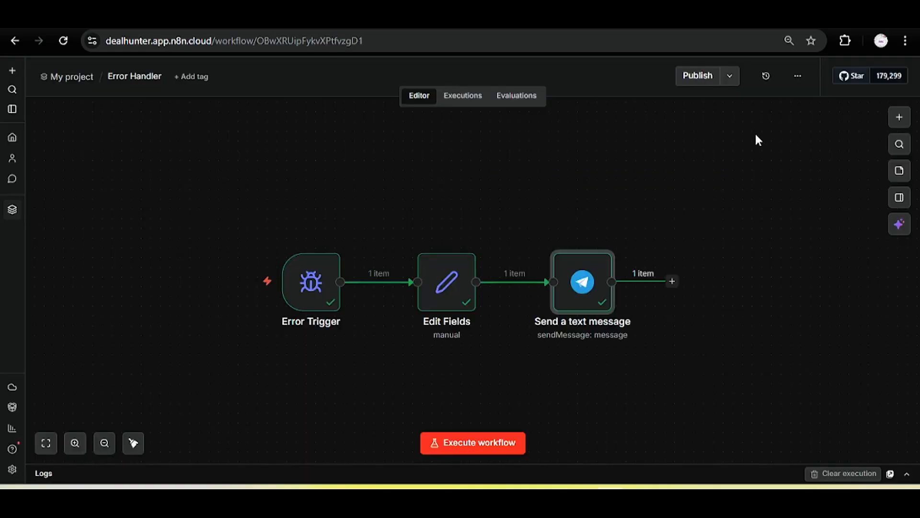
Step: Publish the Error Handler workflow and dismiss the publication notice
{"action": "left_click", "coordinate": [697, 76]}
{"action": "left_click", "coordinate": [567, 343]}
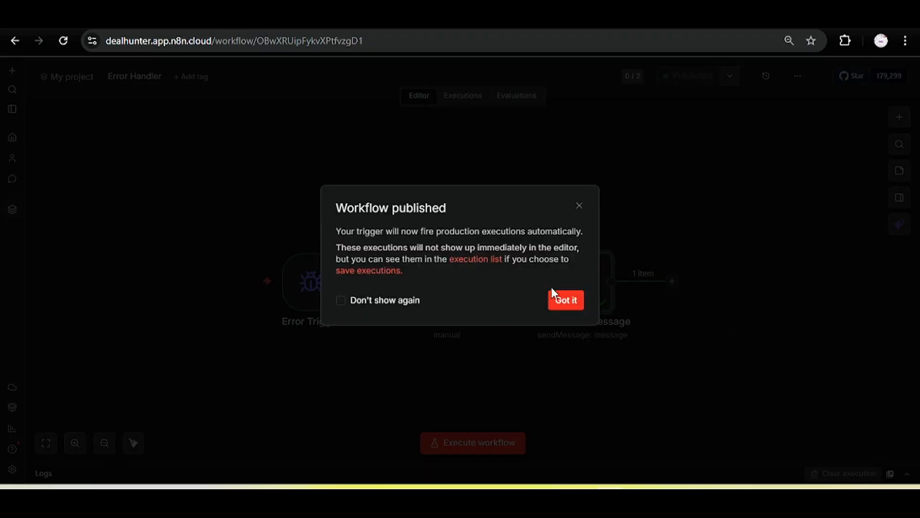
{"action": "left_click", "coordinate": [562, 302]}
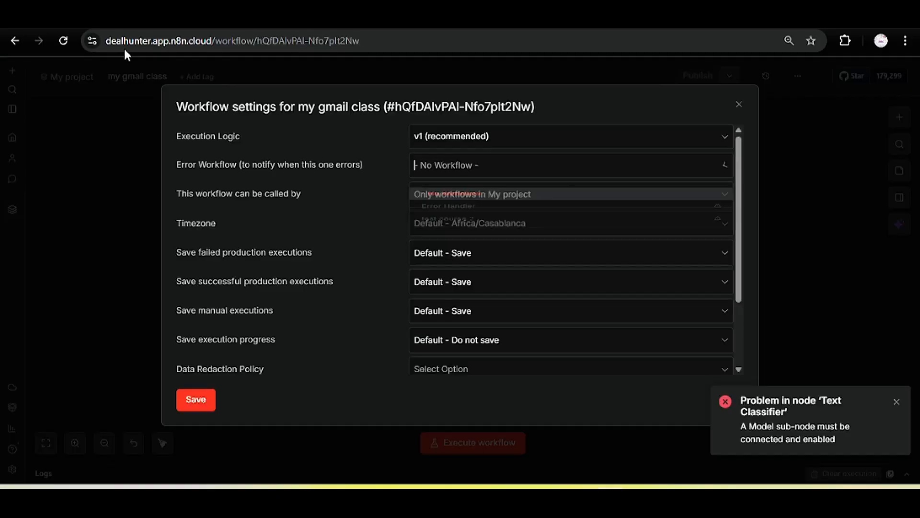
Step: Reopen the workflow settings of my gmail class, set Error Workflow to Error Handler, and save the settings
{"action": "left_click", "coordinate": [424, 161]}
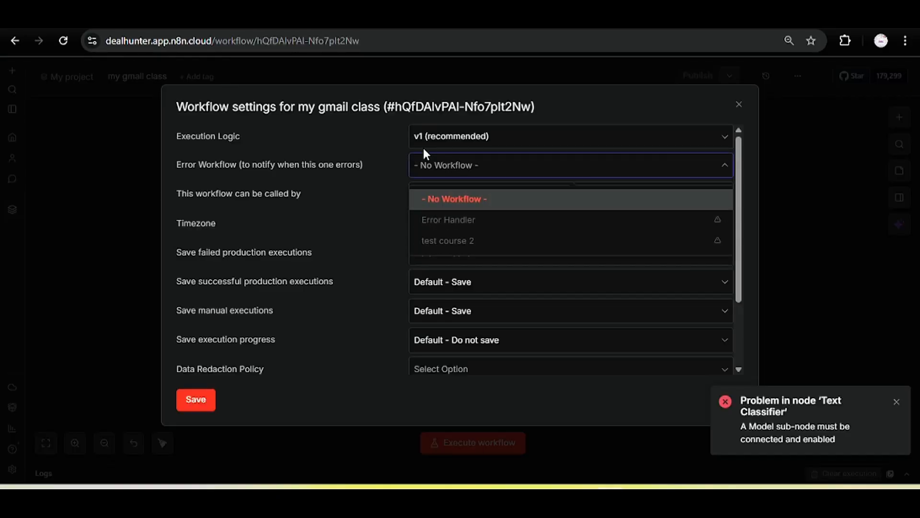
{"action": "left_click", "coordinate": [560, 107]}
{"action": "left_click", "coordinate": [740, 105]}
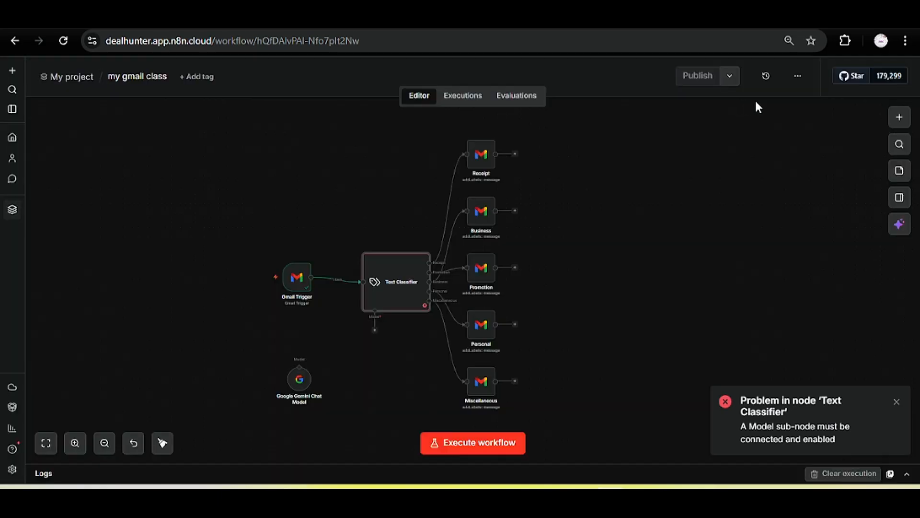
{"action": "left_click", "coordinate": [795, 78]}
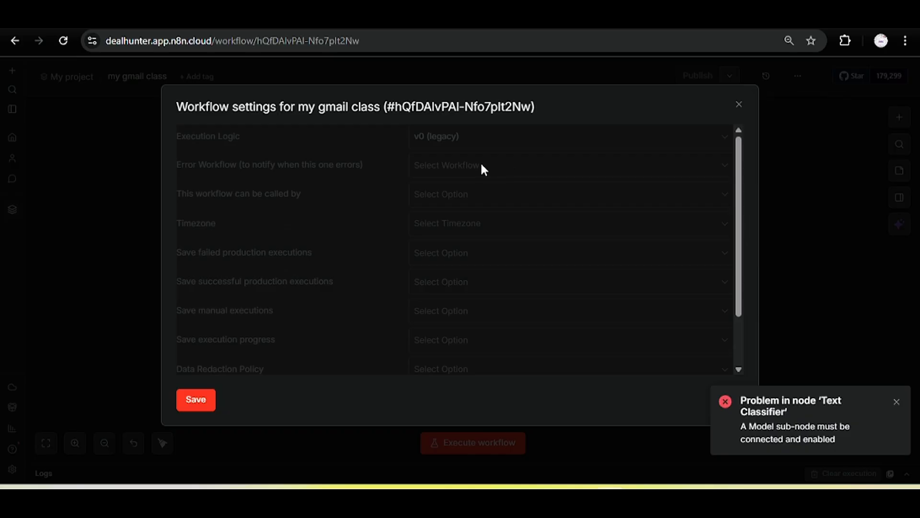
{"action": "left_click", "coordinate": [483, 168]}
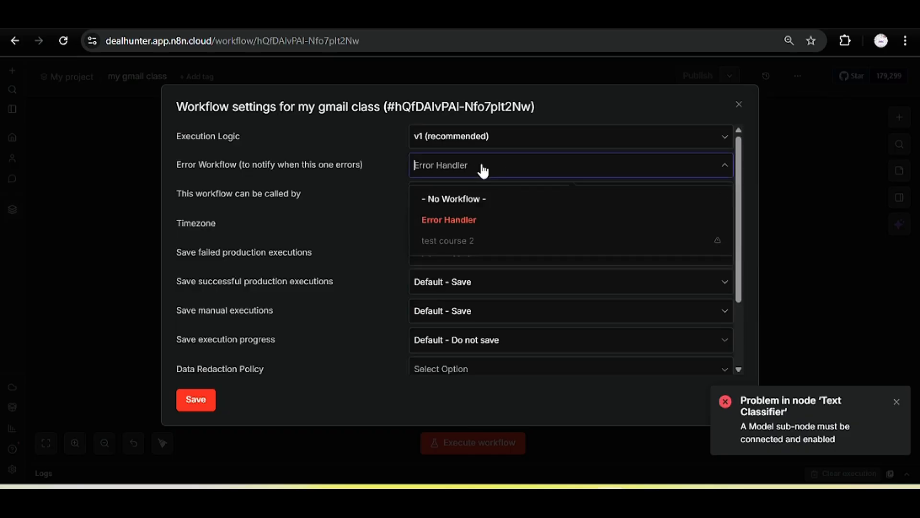
{"action": "left_click", "coordinate": [440, 225]}
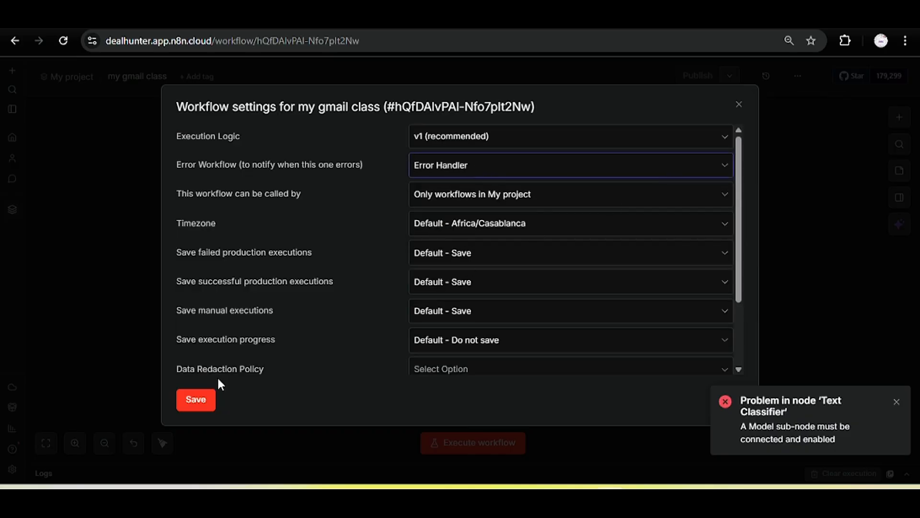
{"action": "left_click", "coordinate": [184, 403]}
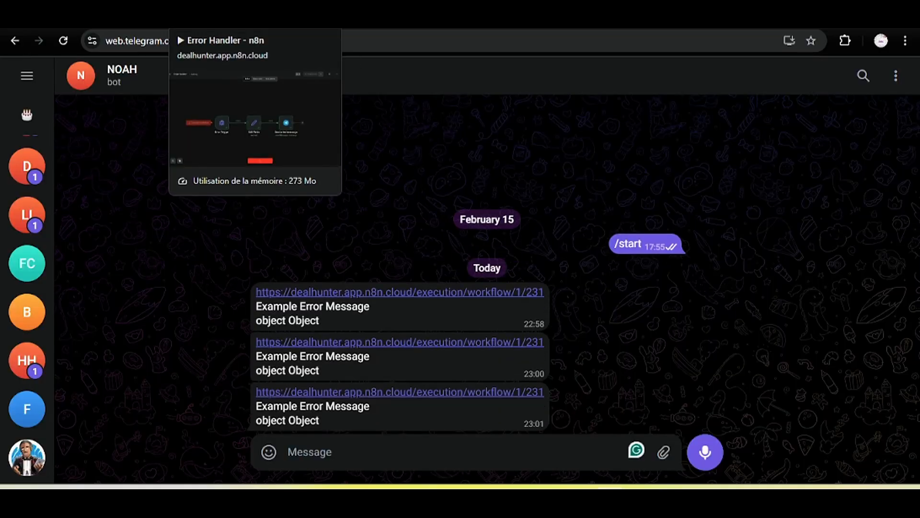
Step: Connect the Google Gemini Chat Model to the Text Classifier in my gmail class and stop the running execution
{"action": "left_click", "coordinate": [211, 19]}
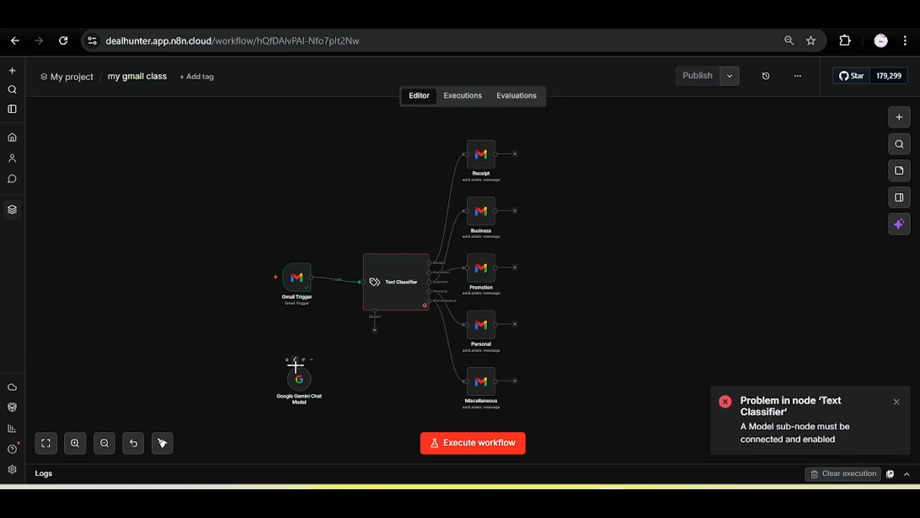
{"action": "left_click_drag", "start_coordinate": [299, 379], "coordinate": [348, 366]}
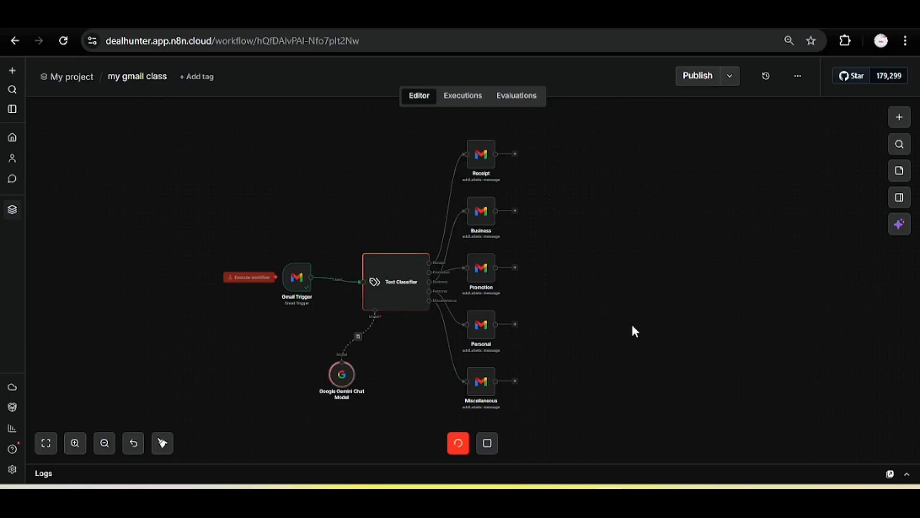
{"action": "left_click", "coordinate": [487, 442]}
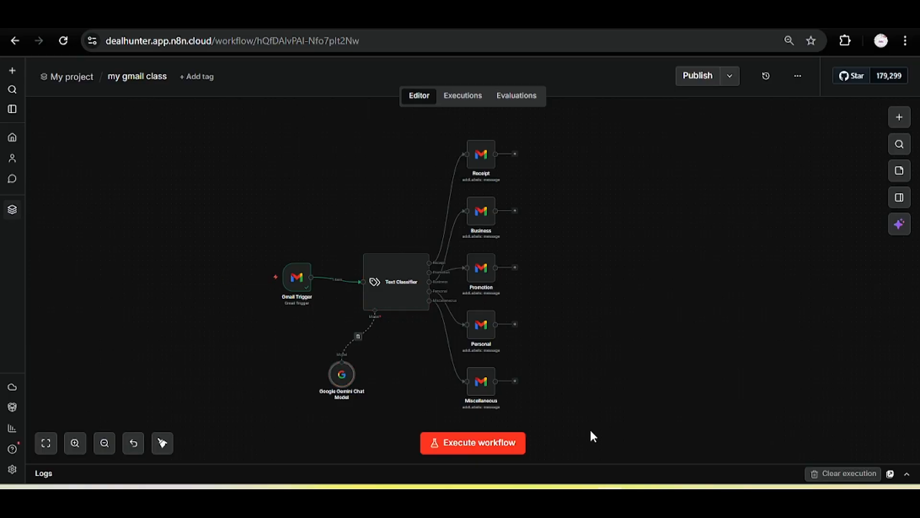
Step: Publish the my gmail class workflow with the suggested version name and dismiss the publication notice
{"action": "left_click", "coordinate": [700, 75]}
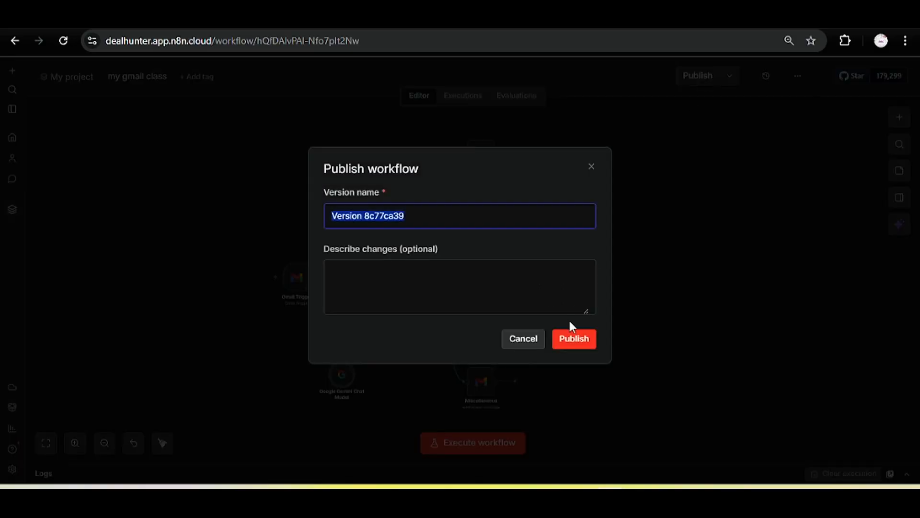
{"action": "left_click", "coordinate": [568, 337]}
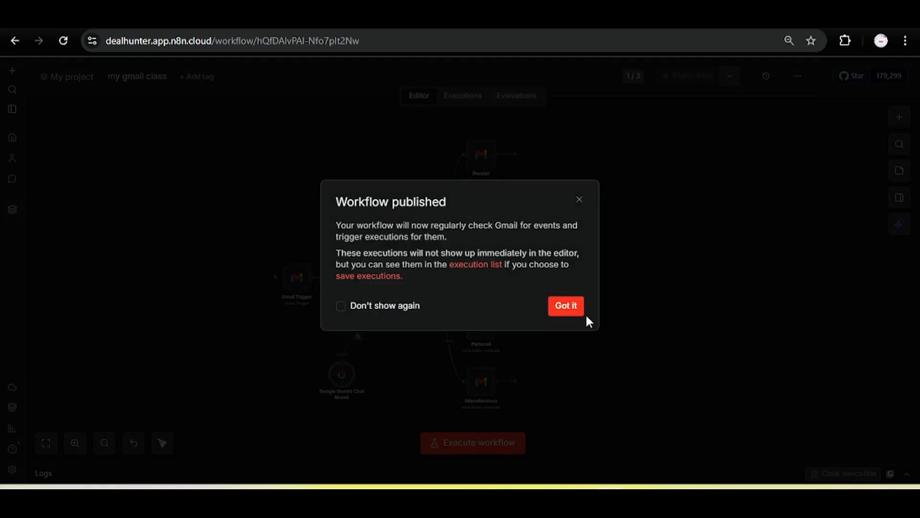
{"action": "left_click", "coordinate": [582, 311]}
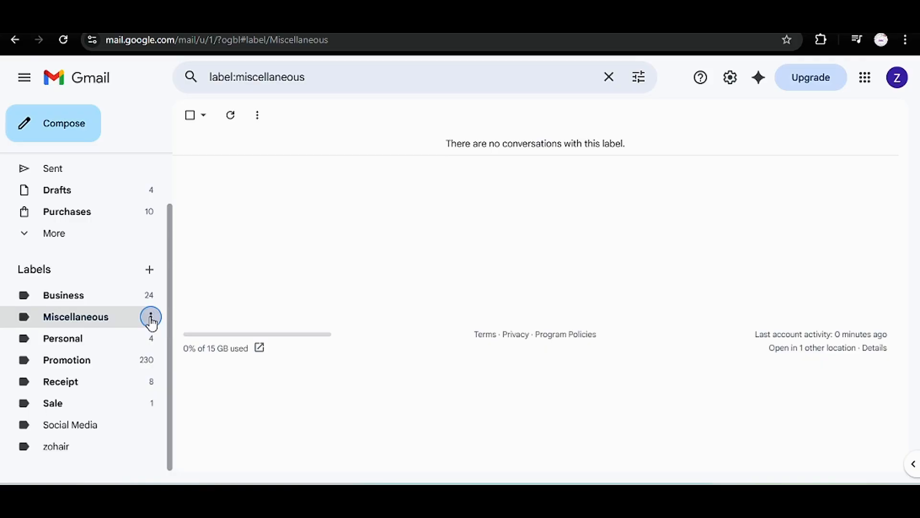
Step: Switch to Gmail, remove the Miscellaneous label, and confirm the deletion
{"action": "left_click", "coordinate": [151, 319]}
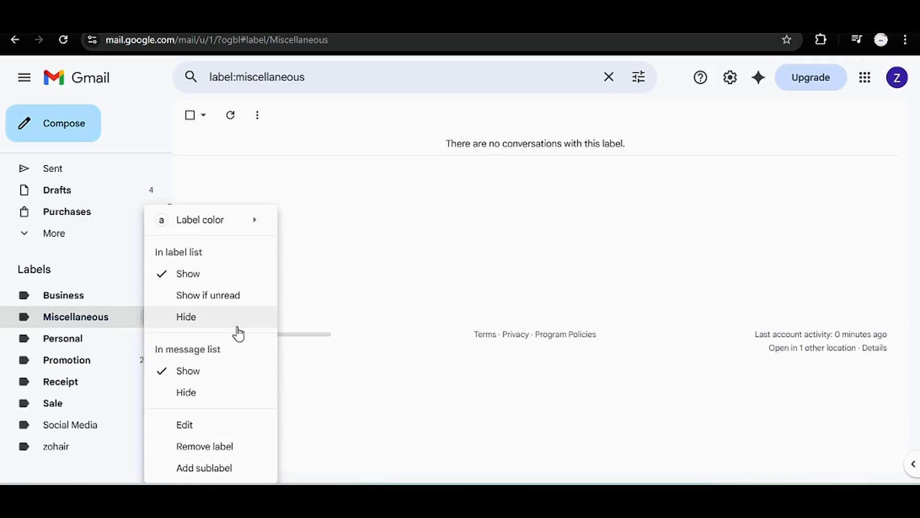
{"action": "left_click", "coordinate": [219, 447]}
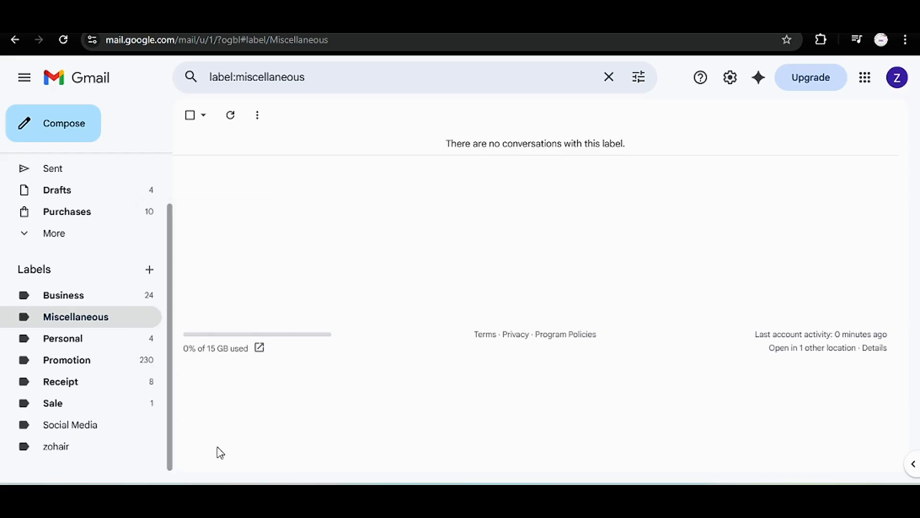
{"action": "left_click", "coordinate": [520, 301]}
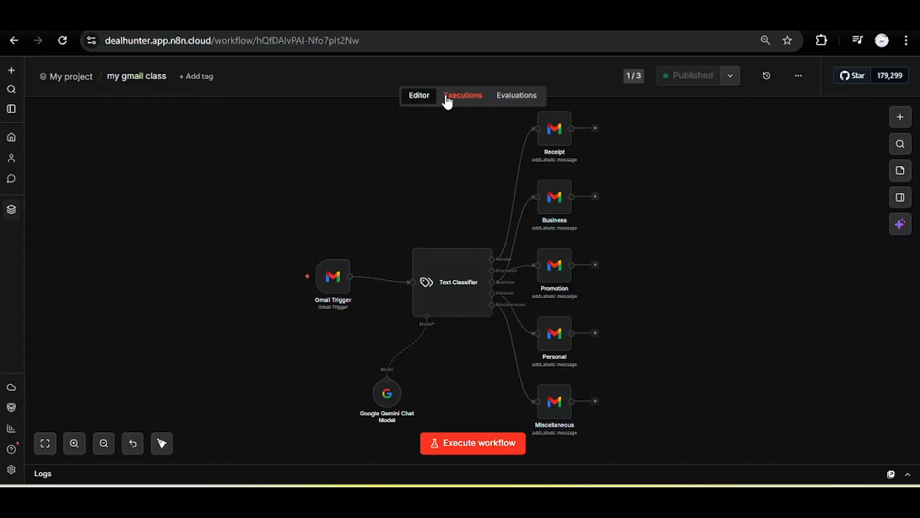
Step: Check the execution history of my gmail class and of the Error Handler workflow
{"action": "left_click", "coordinate": [446, 95]}
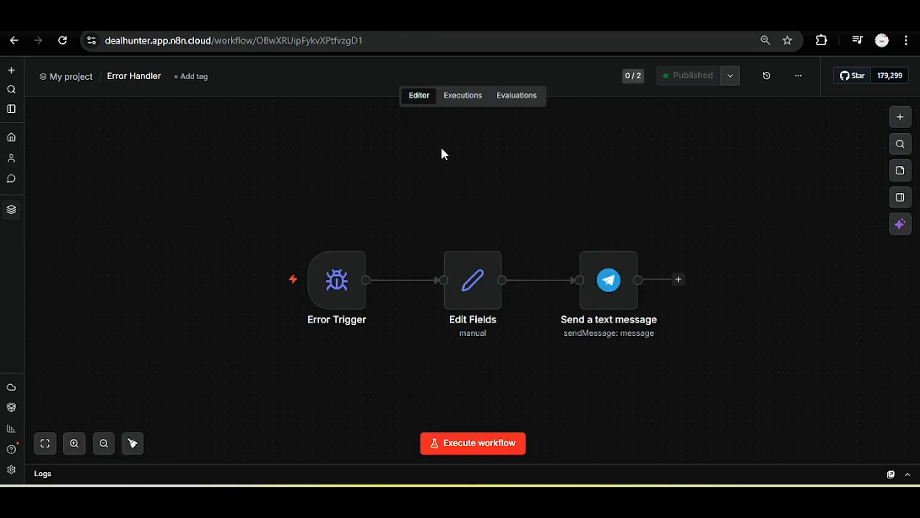
{"action": "left_click", "coordinate": [479, 95]}
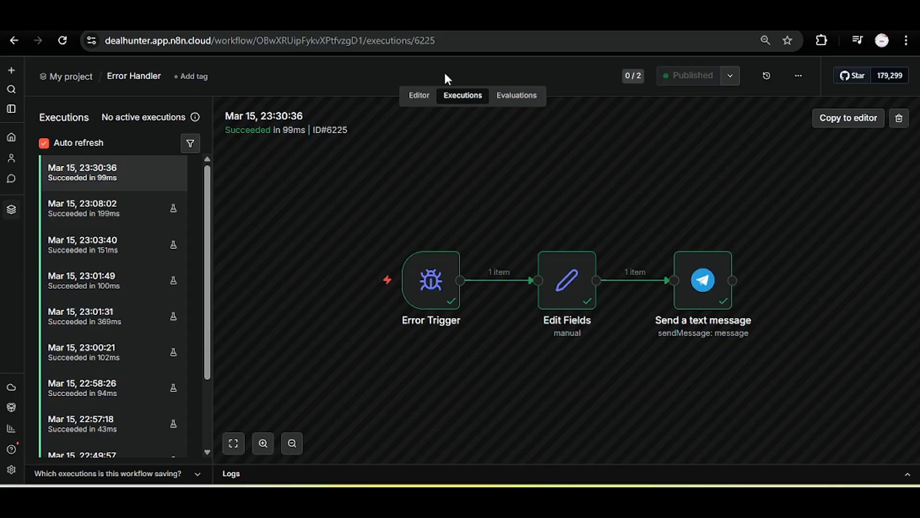
Step: Switch to the Telegram bot chat and highlight the error text in the newest alert
{"action": "left_click", "coordinate": [240, 21]}
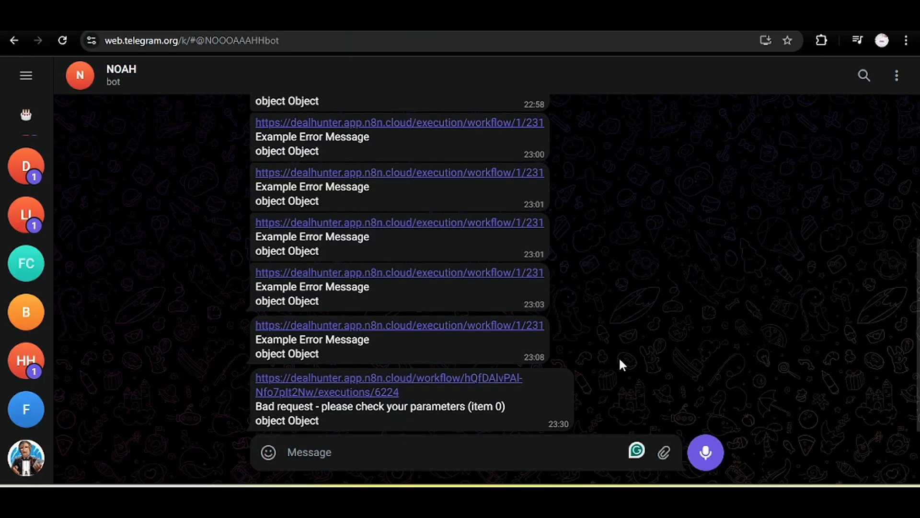
{"action": "double_click", "coordinate": [395, 422]}
{"action": "left_click_drag", "start_coordinate": [495, 410], "coordinate": [257, 412]}
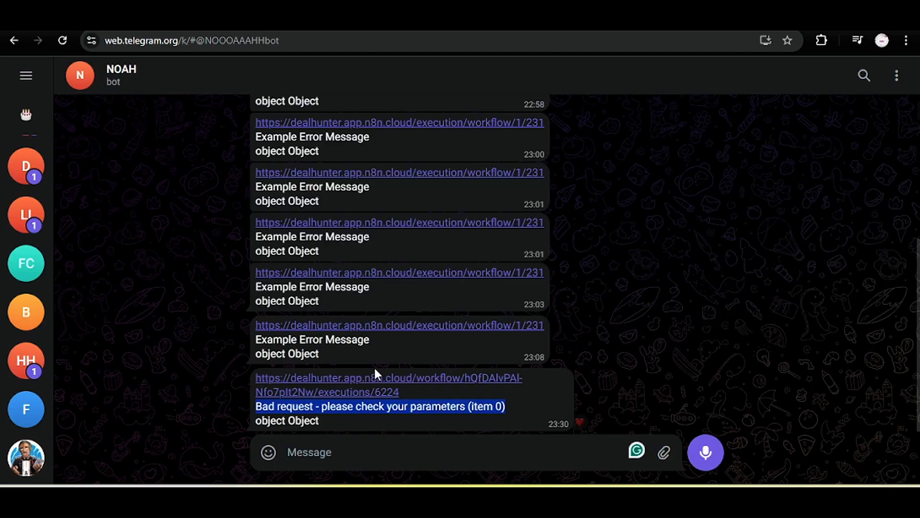
{"action": "left_click", "coordinate": [442, 392]}
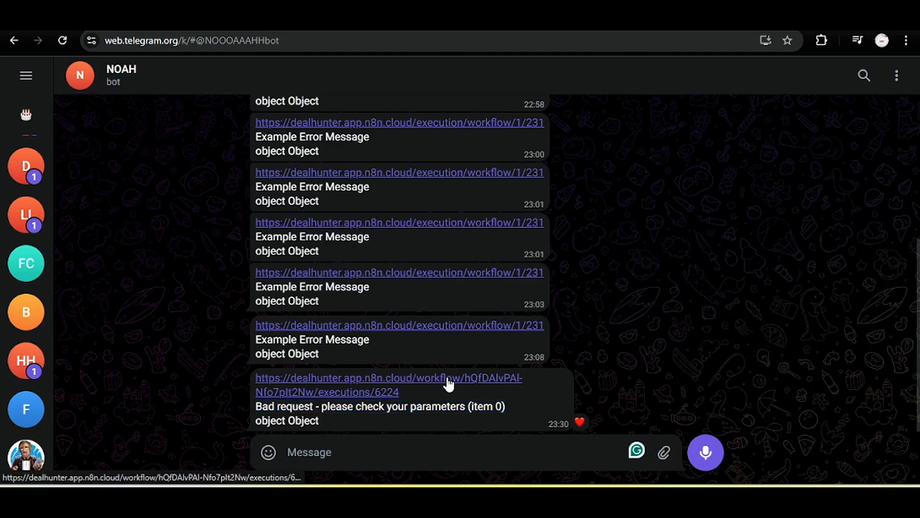
Step: Open the failed execution linked in the newest alert and inspect the error of its Miscellaneous node
{"action": "left_click", "coordinate": [411, 377]}
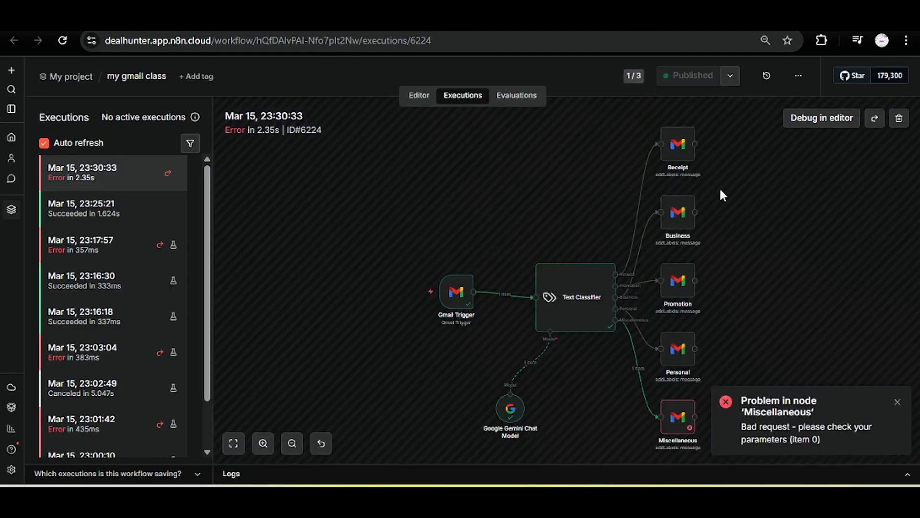
{"action": "left_click_drag", "start_coordinate": [776, 221], "coordinate": [642, 179]}
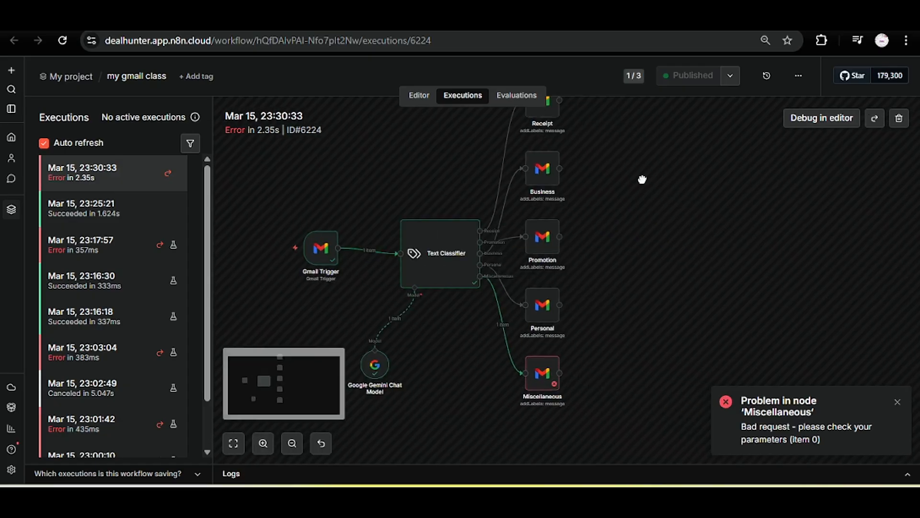
{"action": "double_click", "coordinate": [543, 368]}
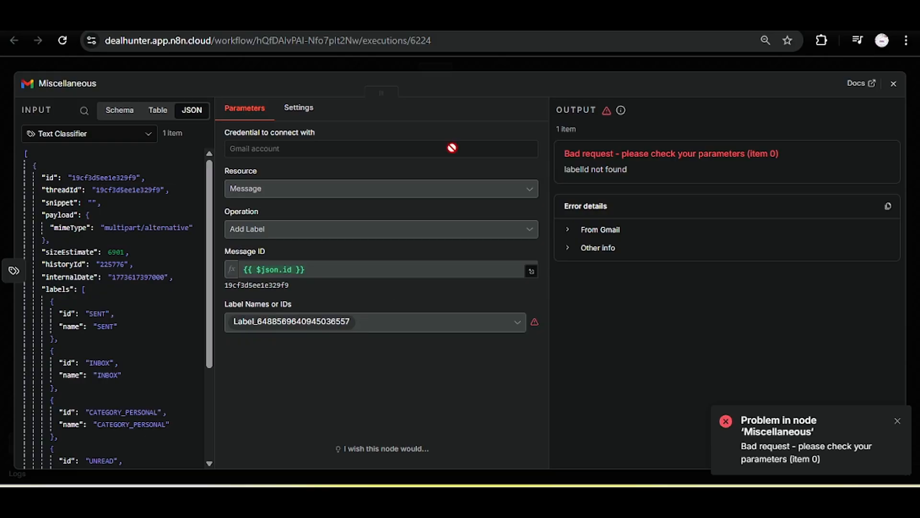
{"action": "left_click", "coordinate": [469, 67]}
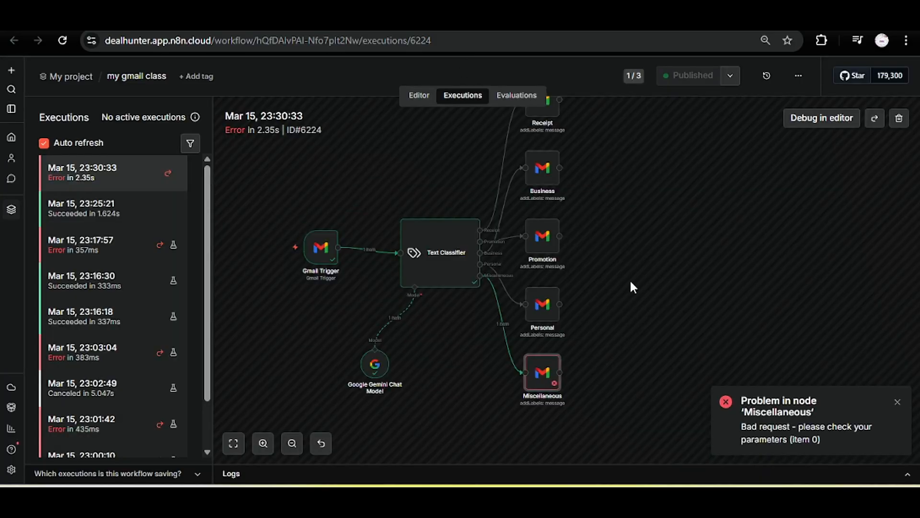
Step: Load the failed my gmail class execution into the editor for debugging
{"action": "mouse_move", "coordinate": [626, 267]}
{"action": "left_mouse_down"}
{"action": "mouse_move", "coordinate": [645, 320]}
{"action": "mouse_move", "coordinate": [639, 275]}
{"action": "left_mouse_up"}
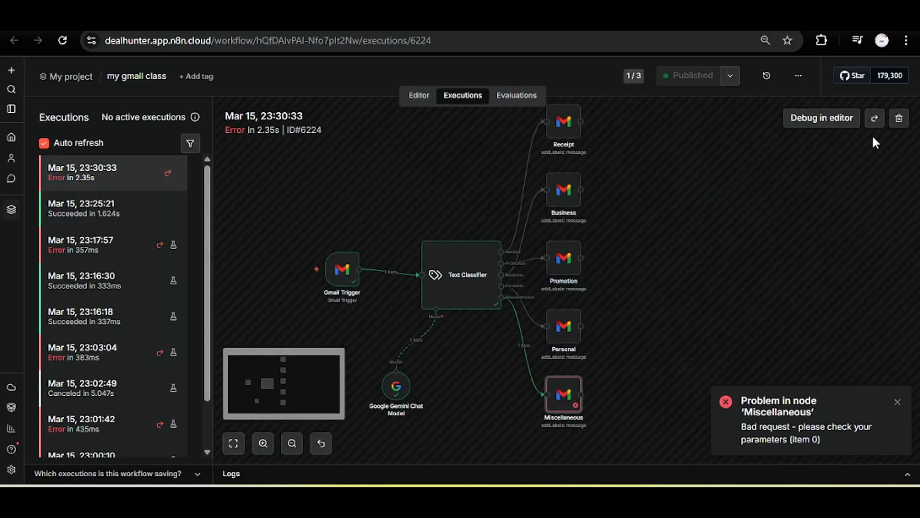
{"action": "left_click", "coordinate": [840, 120]}
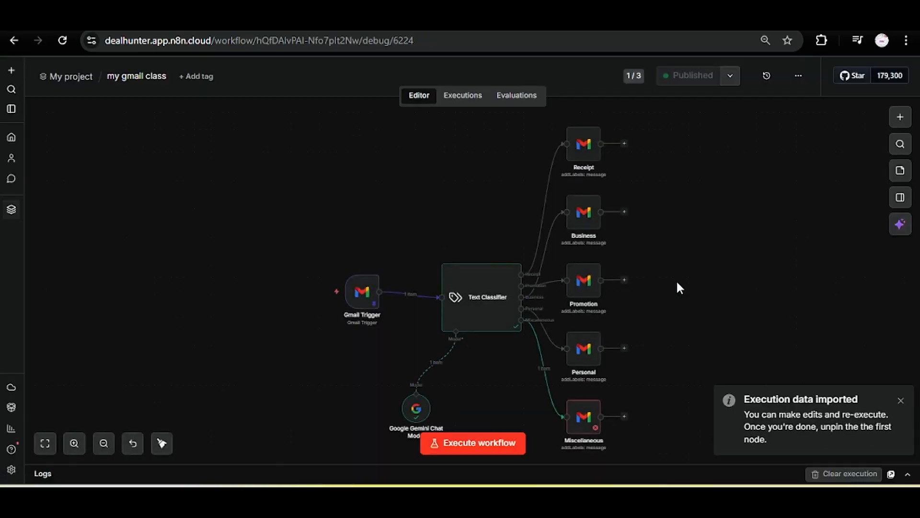
{"action": "left_click_drag", "start_coordinate": [729, 269], "coordinate": [599, 255]}
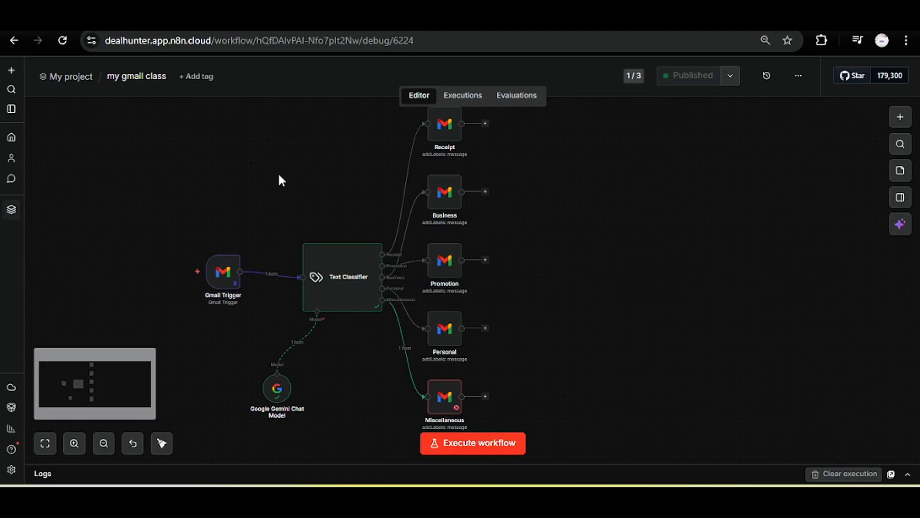
Step: Return to the latest Error Handler execution, review the full JSON output of its Error Trigger node, and close the node
{"action": "left_click", "coordinate": [227, 21]}
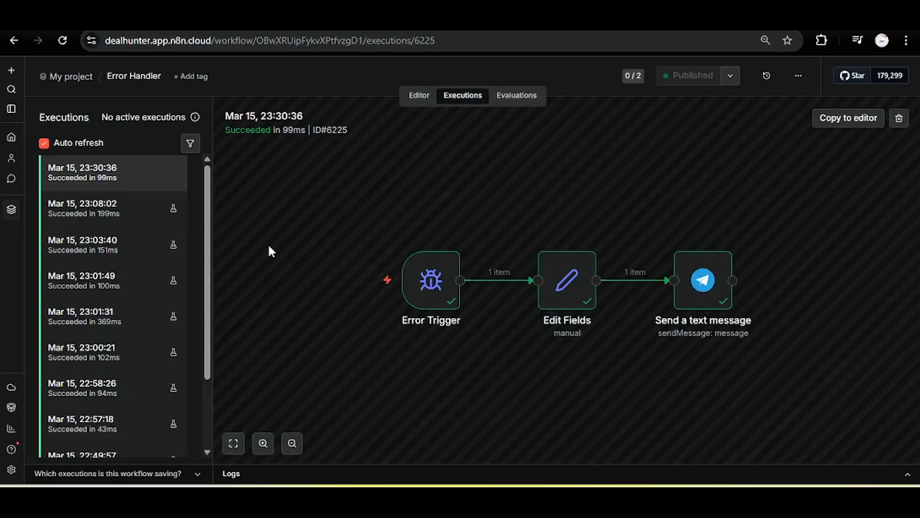
{"action": "left_click", "coordinate": [424, 96]}
{"action": "left_click", "coordinate": [462, 97]}
{"action": "double_click", "coordinate": [427, 287]}
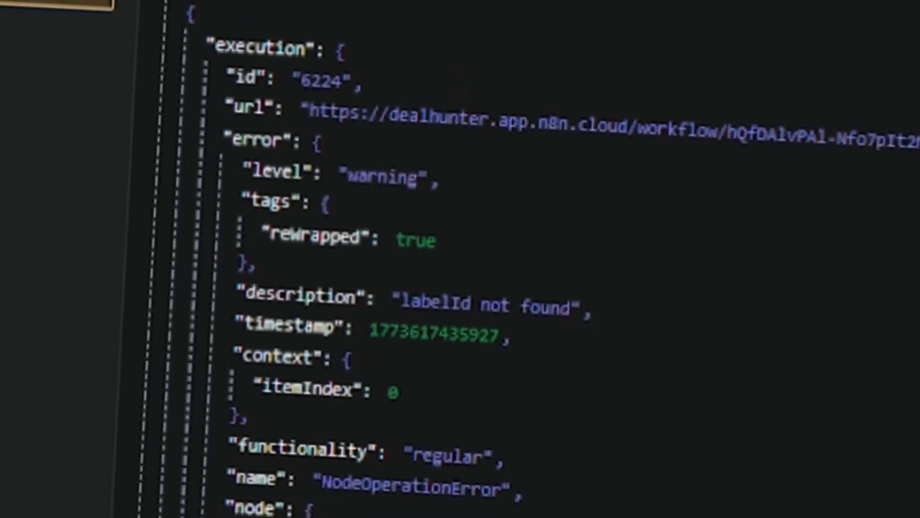
{"action": "scroll", "coordinate": [708, 246], "scroll_direction": "down", "scroll_amount": 5}
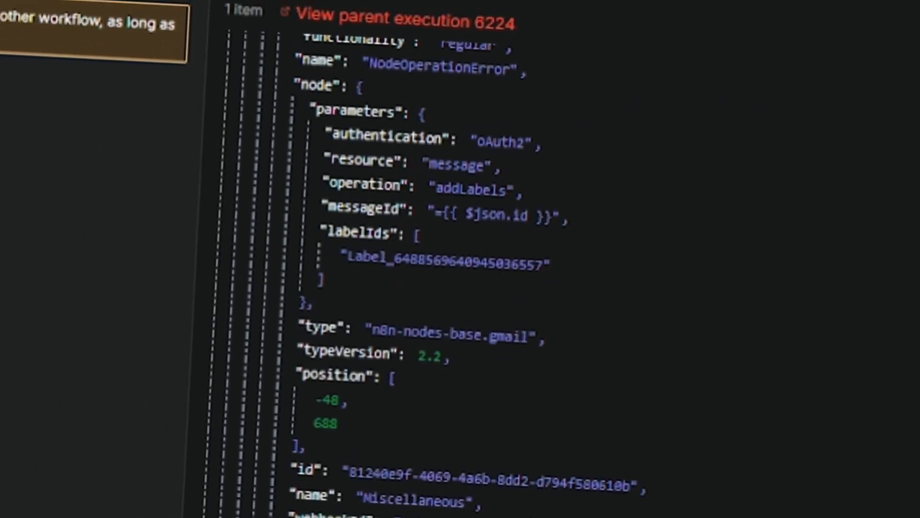
{"action": "scroll", "coordinate": [527, 288], "scroll_direction": "down", "scroll_amount": 6}
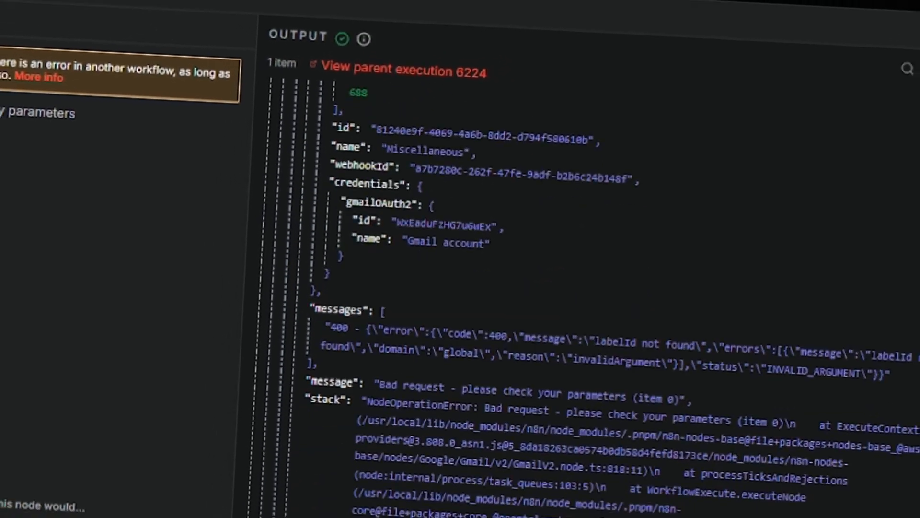
{"action": "scroll", "coordinate": [575, 288], "scroll_direction": "down", "scroll_amount": 10}
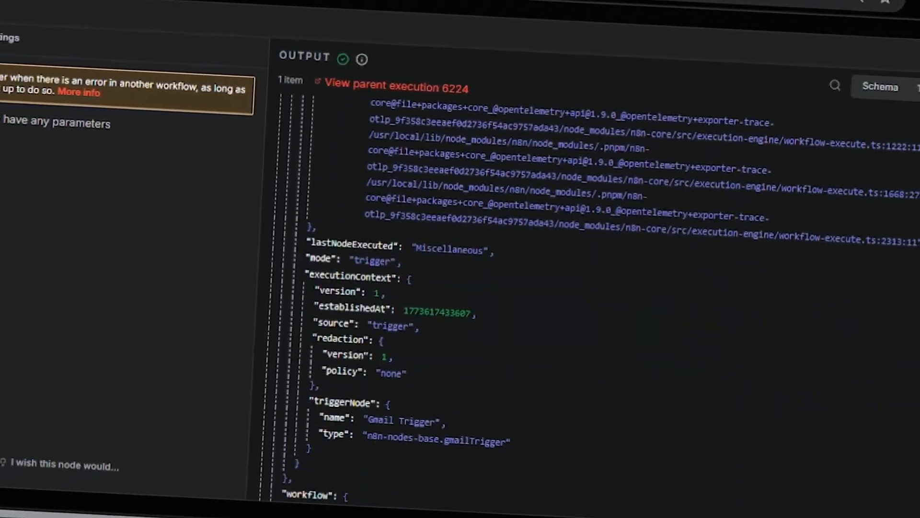
{"action": "scroll", "coordinate": [575, 287], "scroll_direction": "down", "scroll_amount": 3}
{"action": "scroll", "coordinate": [575, 287], "scroll_direction": "up", "scroll_amount": 20}
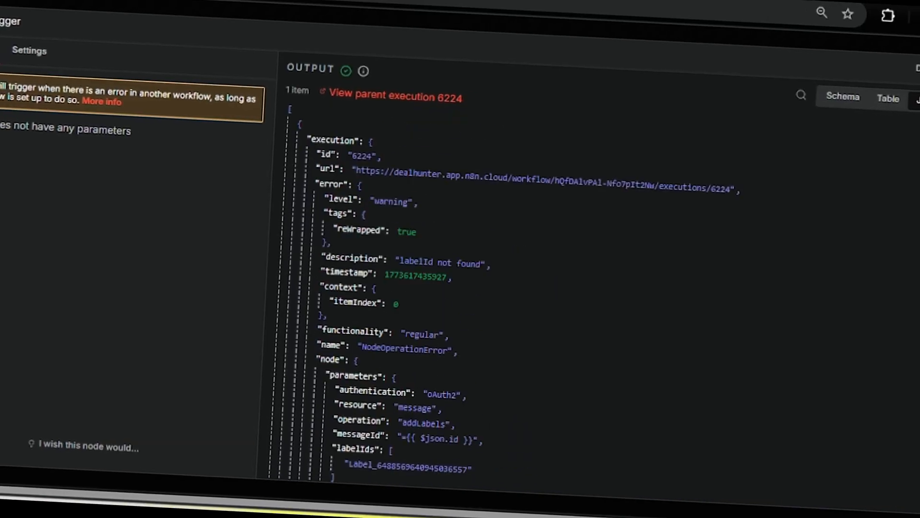
{"action": "key", "text": "Escape"}
Step: Open the Edit Fields node of the same execution and examine the error message in its output
{"action": "left_click", "coordinate": [579, 292]}
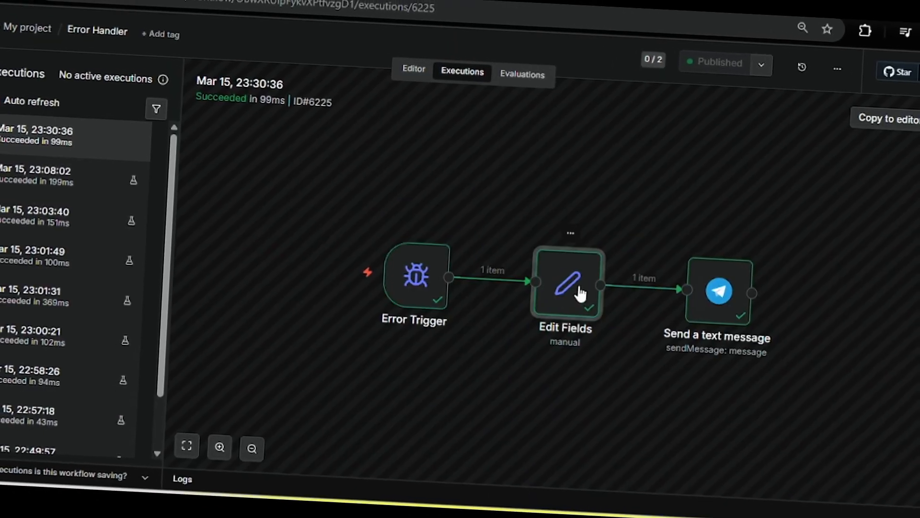
{"action": "double_click", "coordinate": [580, 292]}
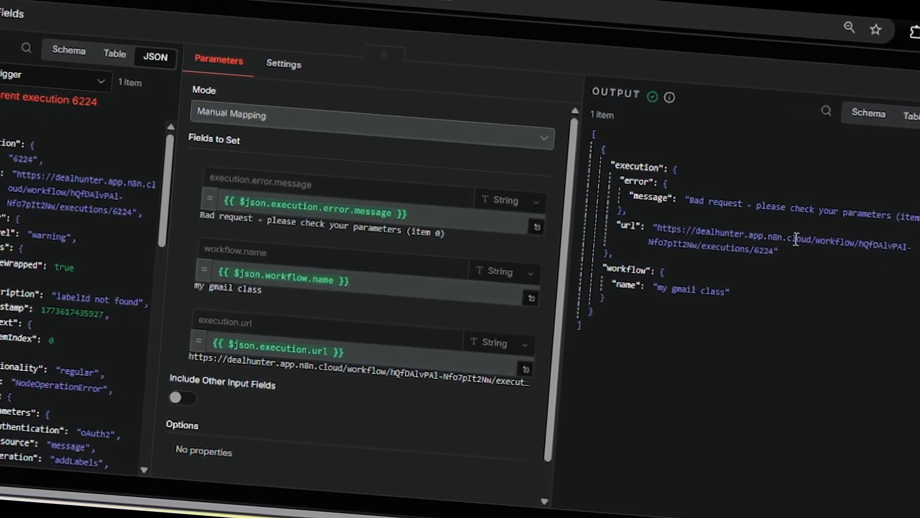
{"action": "left_click_drag", "start_coordinate": [755, 206], "coordinate": [865, 215]}
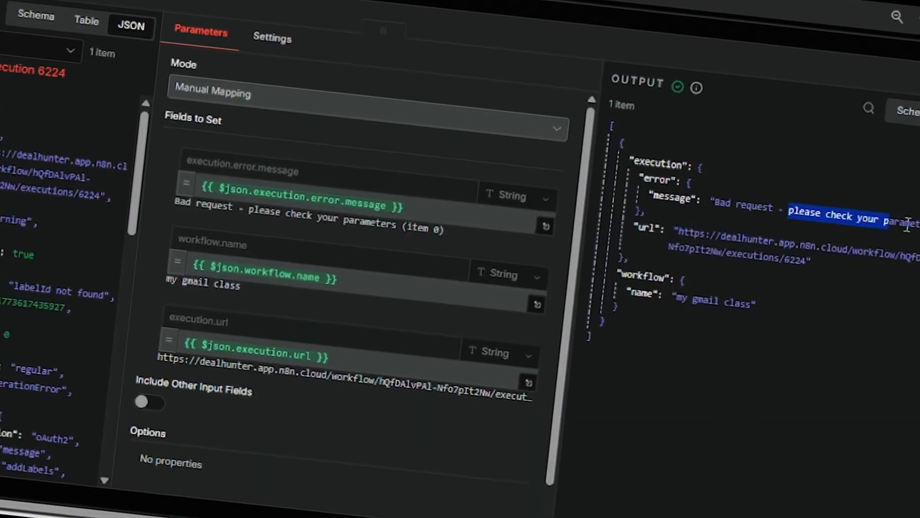